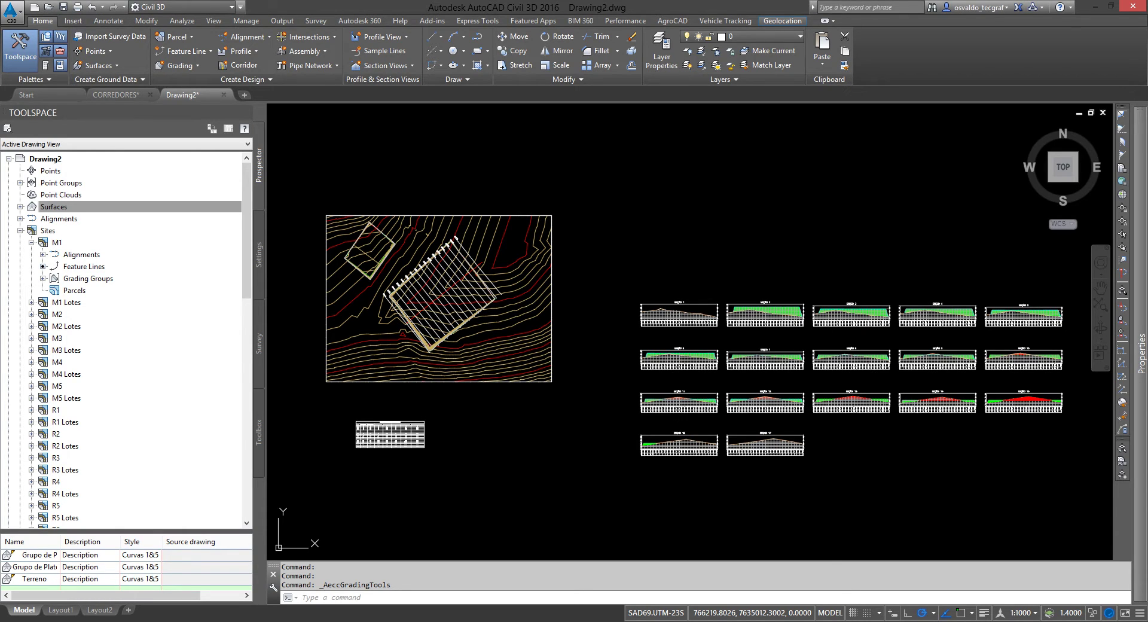
Zoom and pan the site plan to frame the two graded pads
middle_click_drag(482, 377, 568, 417)
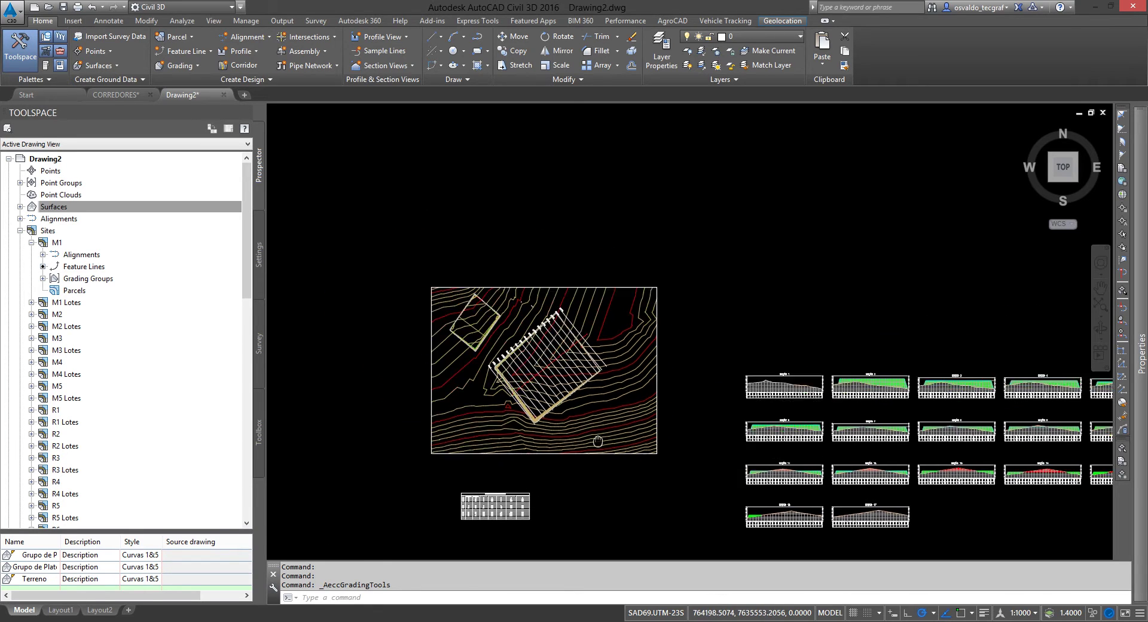
scroll(474, 341, "up", 5)
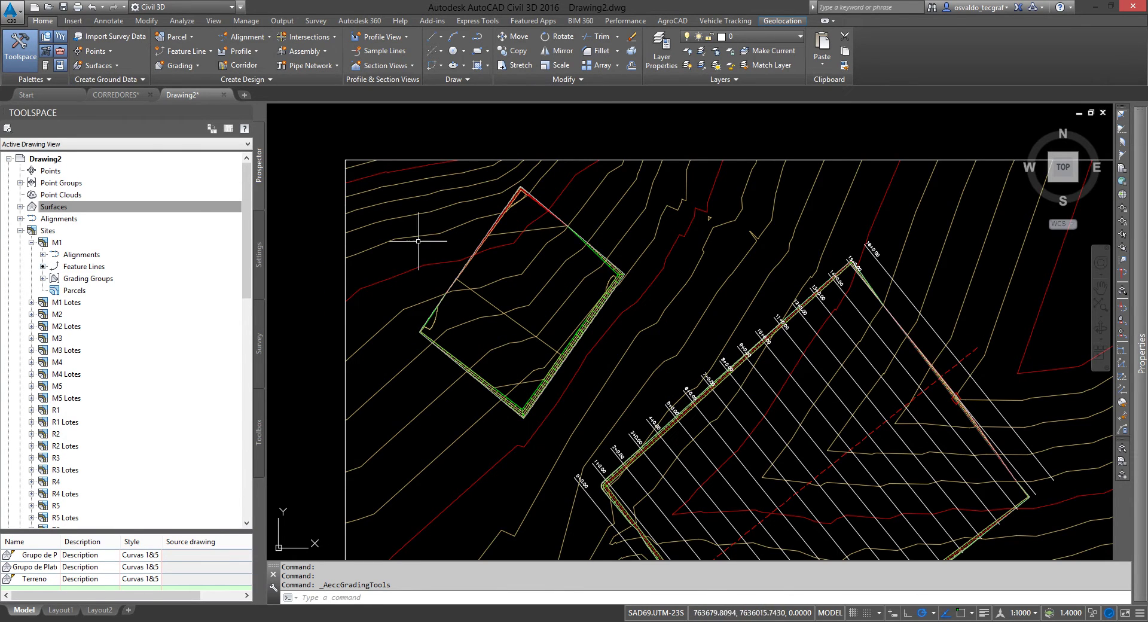
scroll(515, 244, "down", 5)
scroll(657, 335, "up", 1)
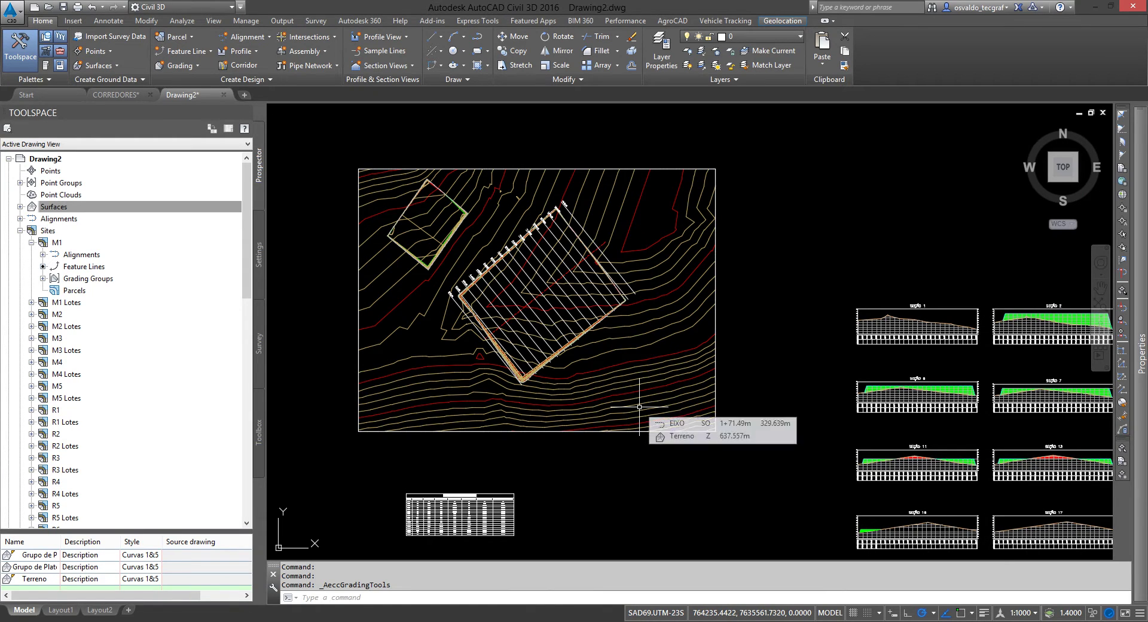
scroll(407, 222, "up", 2)
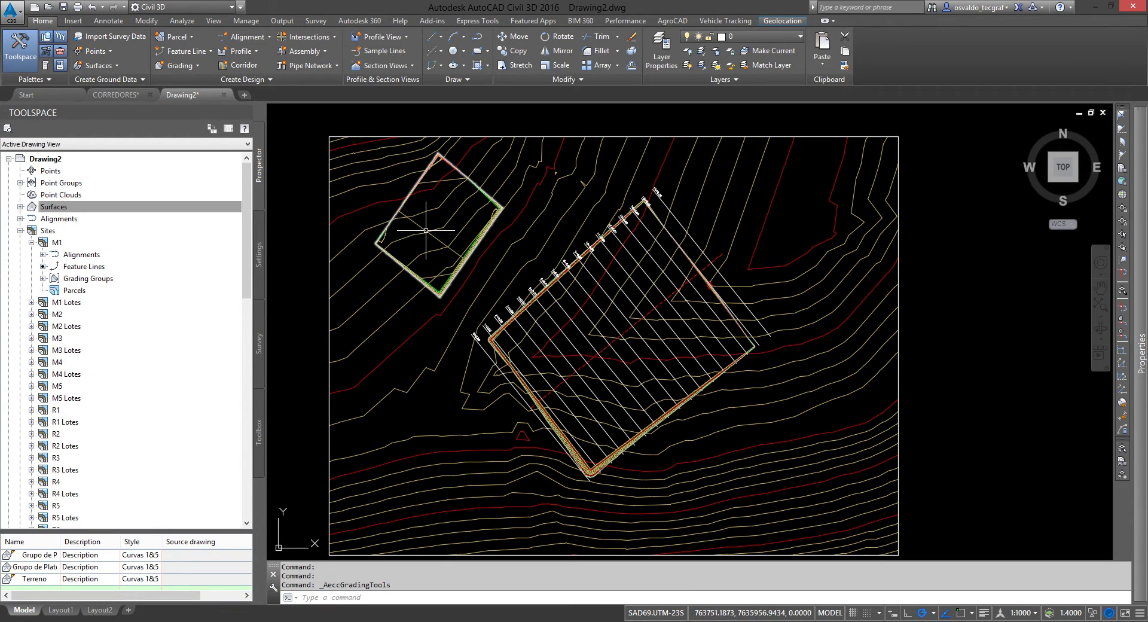
left_click(574, 280)
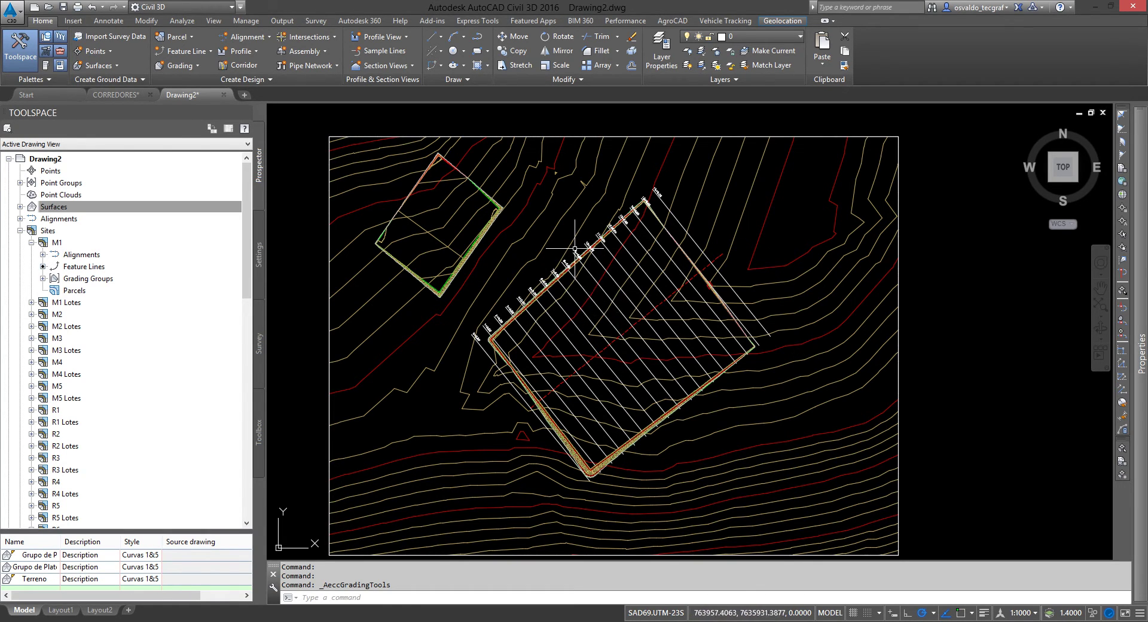
scroll(511, 211, "up", 2)
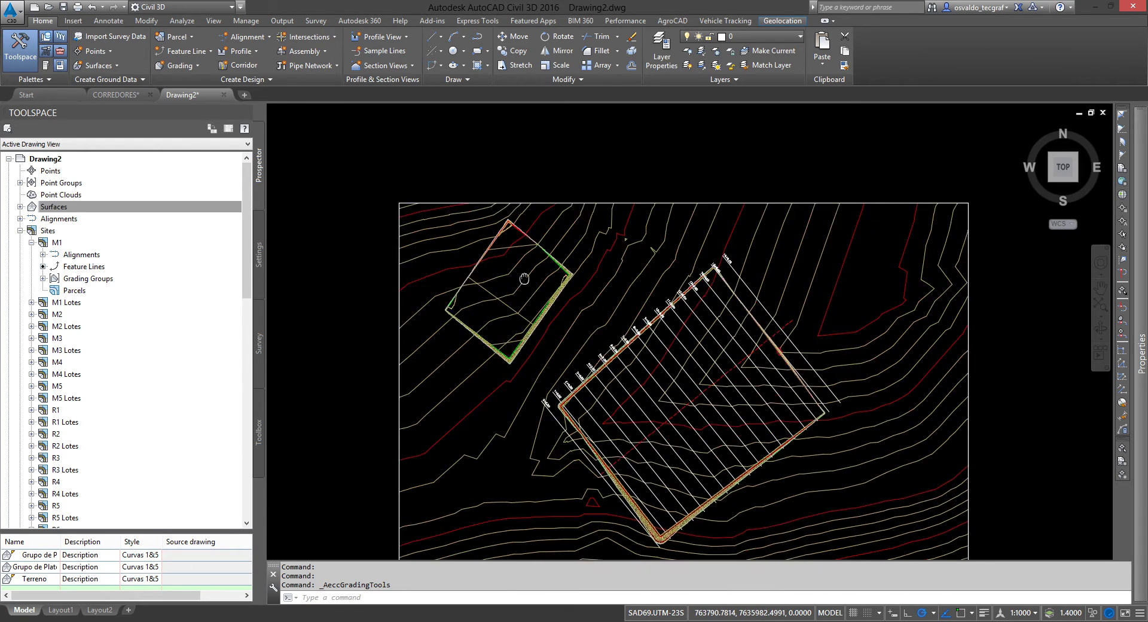
scroll(507, 251, "up", 2)
scroll(502, 281, "up", 2)
middle_click_drag(502, 335, 508, 249)
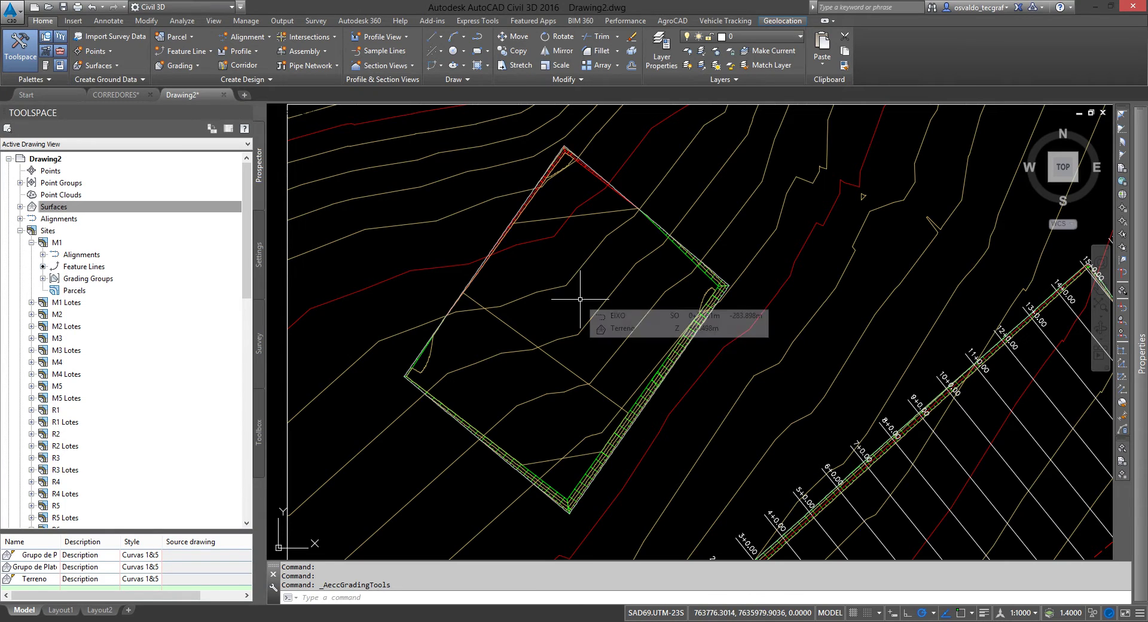
scroll(580, 299, "down", 4)
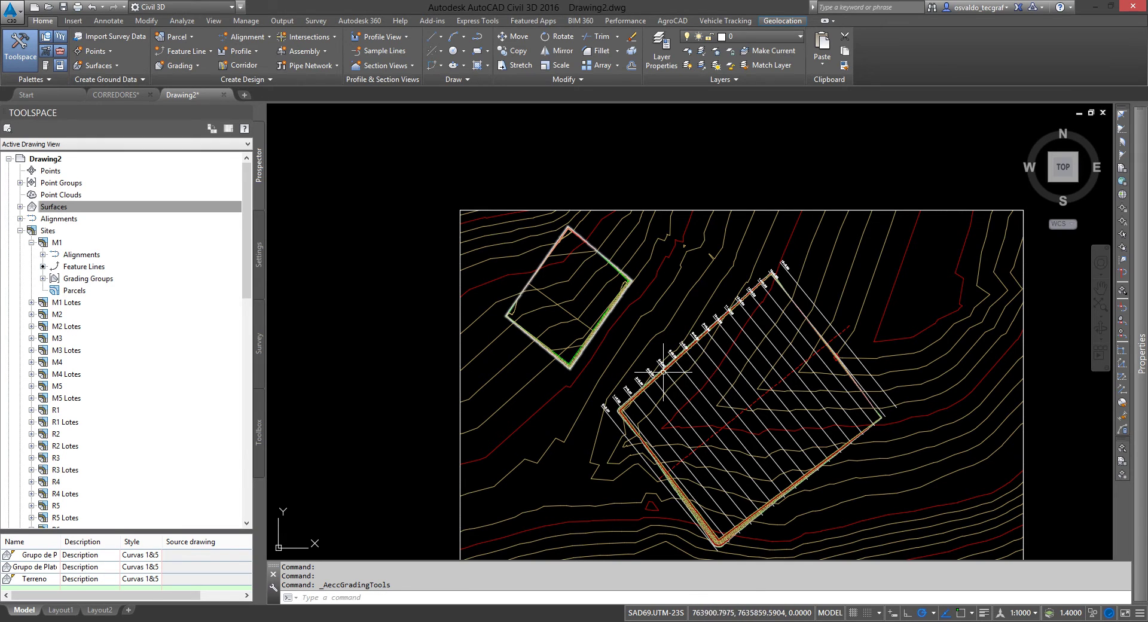
middle_click_drag(593, 300, 529, 271)
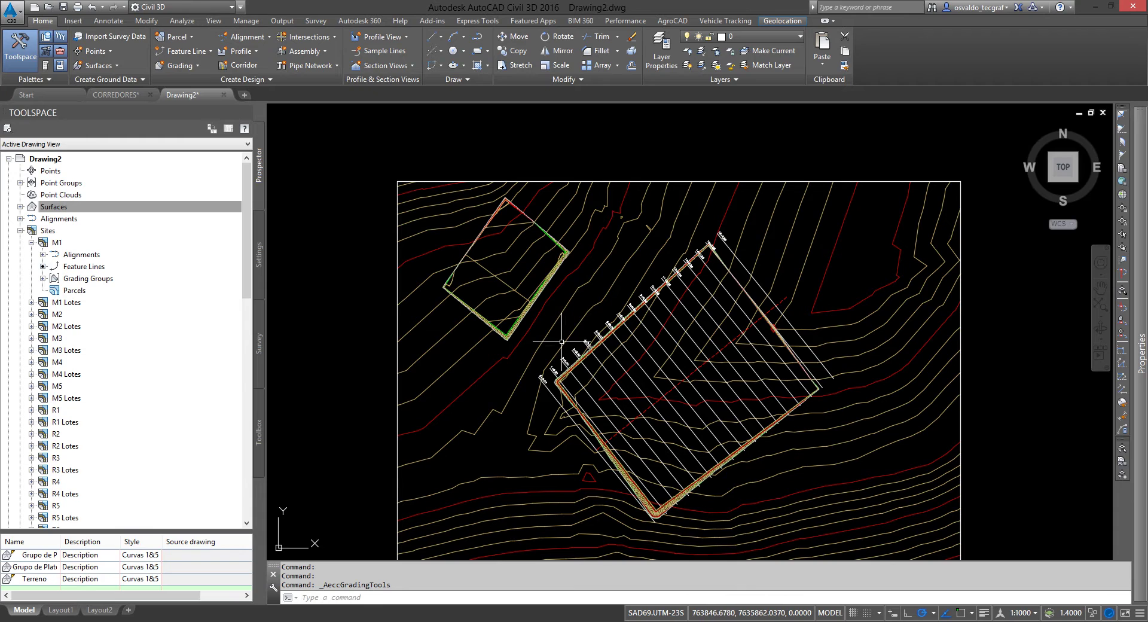
middle_click_drag(658, 399, 608, 382)
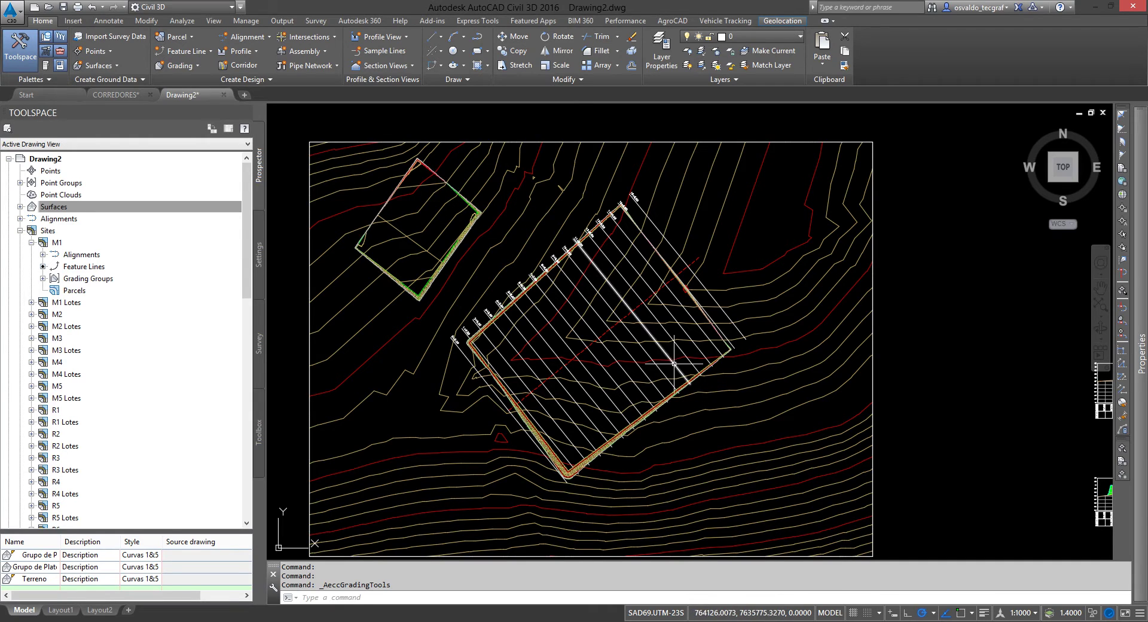
Open Grading Creation Tools and review the grading groups, keeping Grupo de Platô 1
left_click(179, 65)
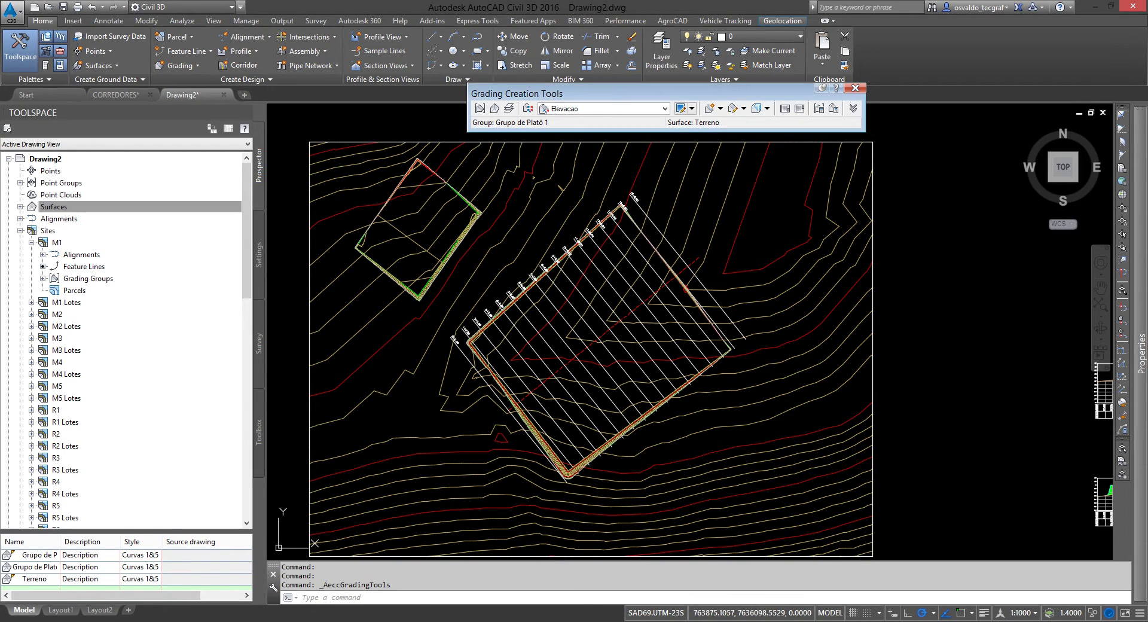
left_click(479, 108)
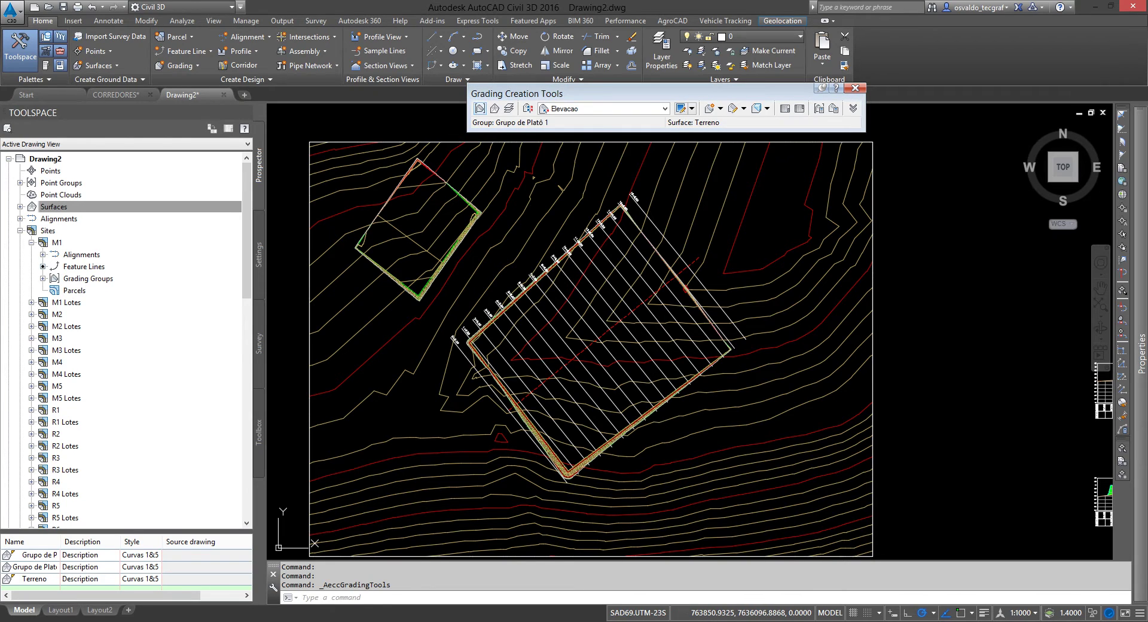
left_click(339, 200)
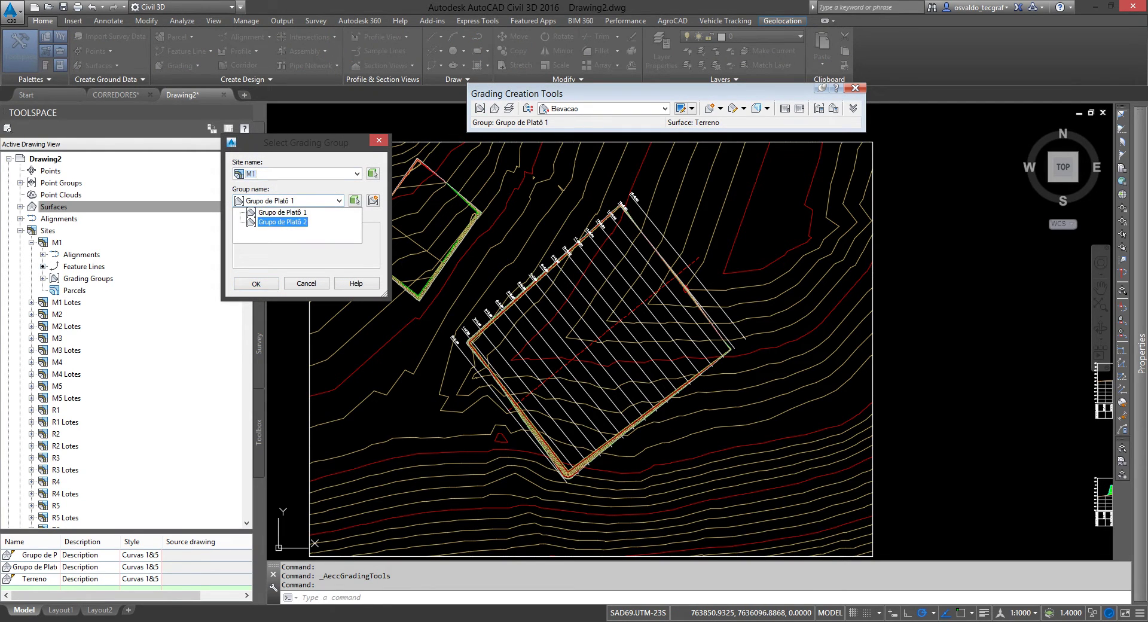
left_click(282, 212)
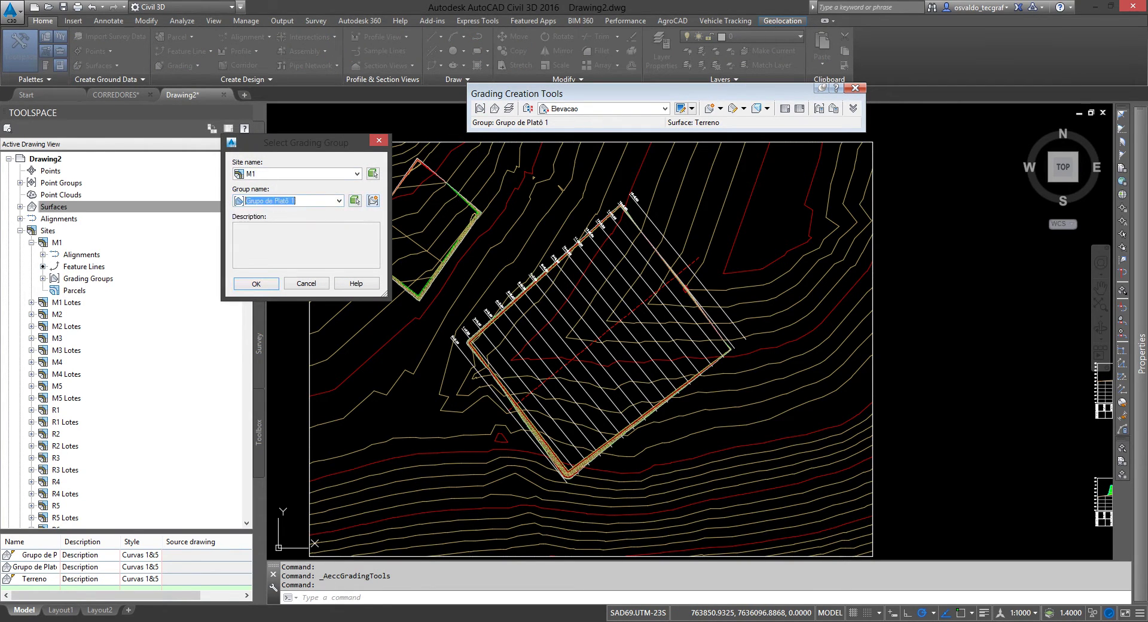
left_click(372, 200)
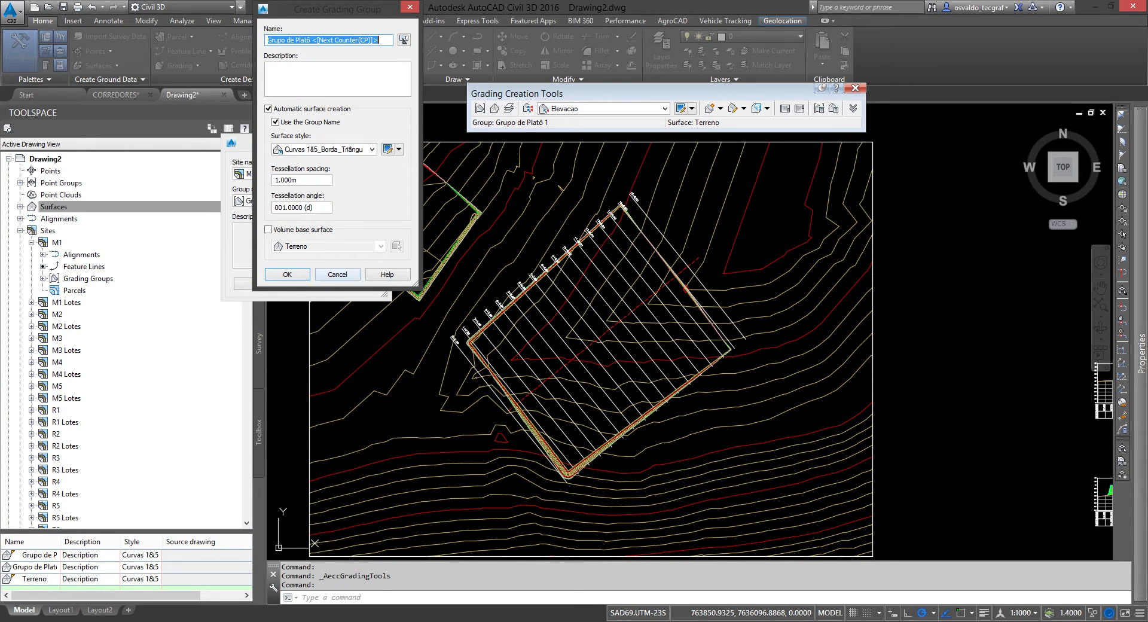
key("Escape")
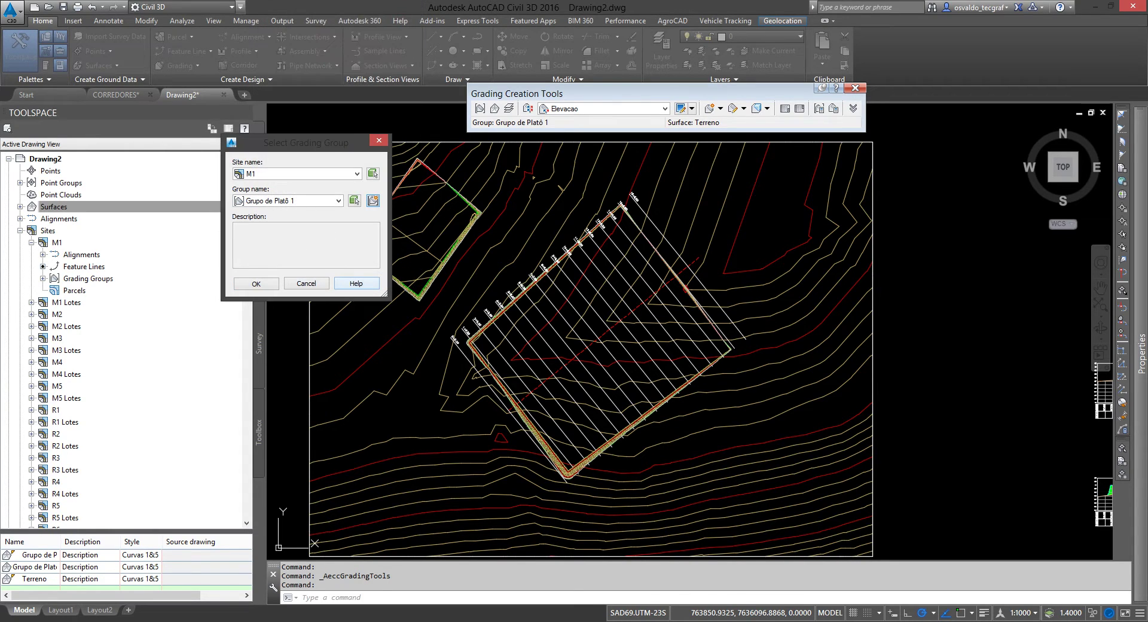
left_click(306, 283)
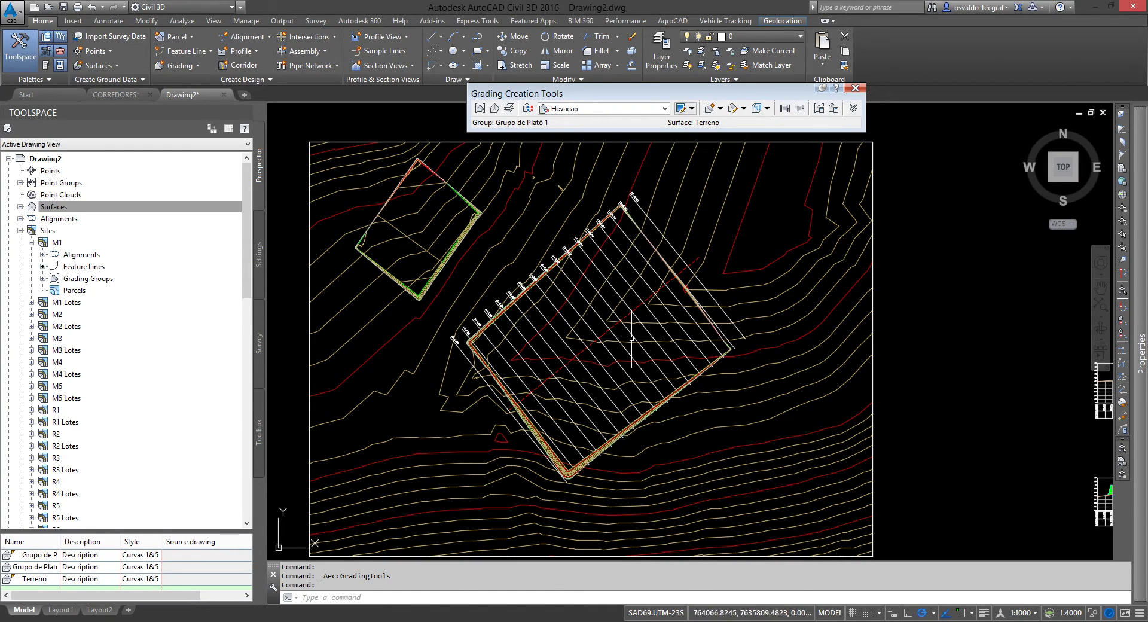
Show Grupo de Platô 1 volumes: cut 16708.59, fill 103887.68, net fill 87179.10 Cu. M
middle_click_drag(676, 377, 480, 340)
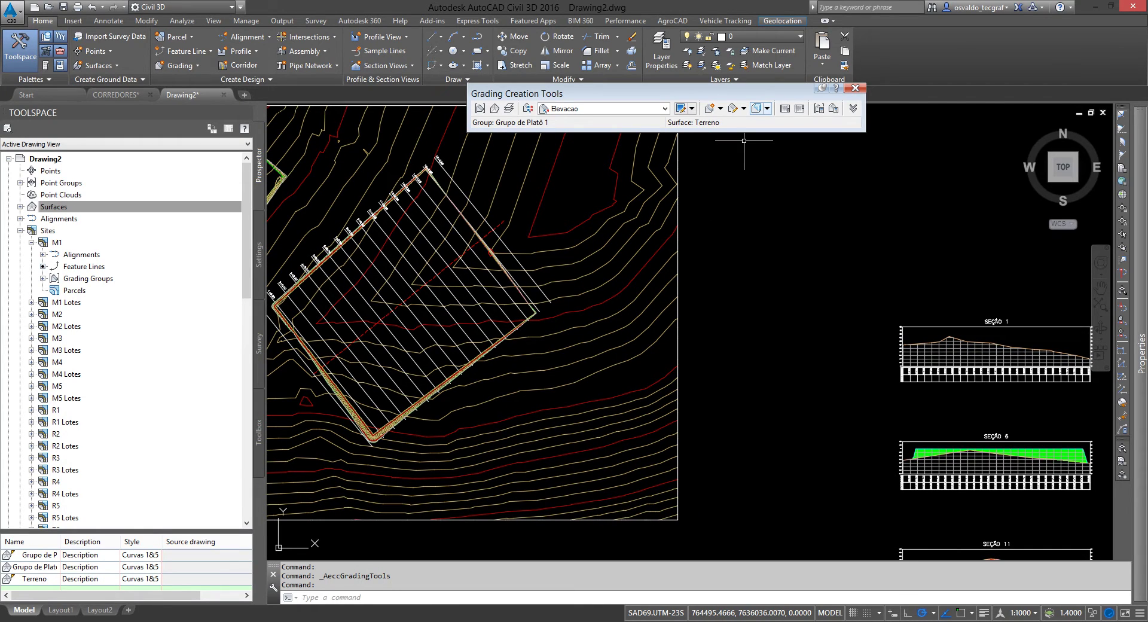
left_click(479, 109)
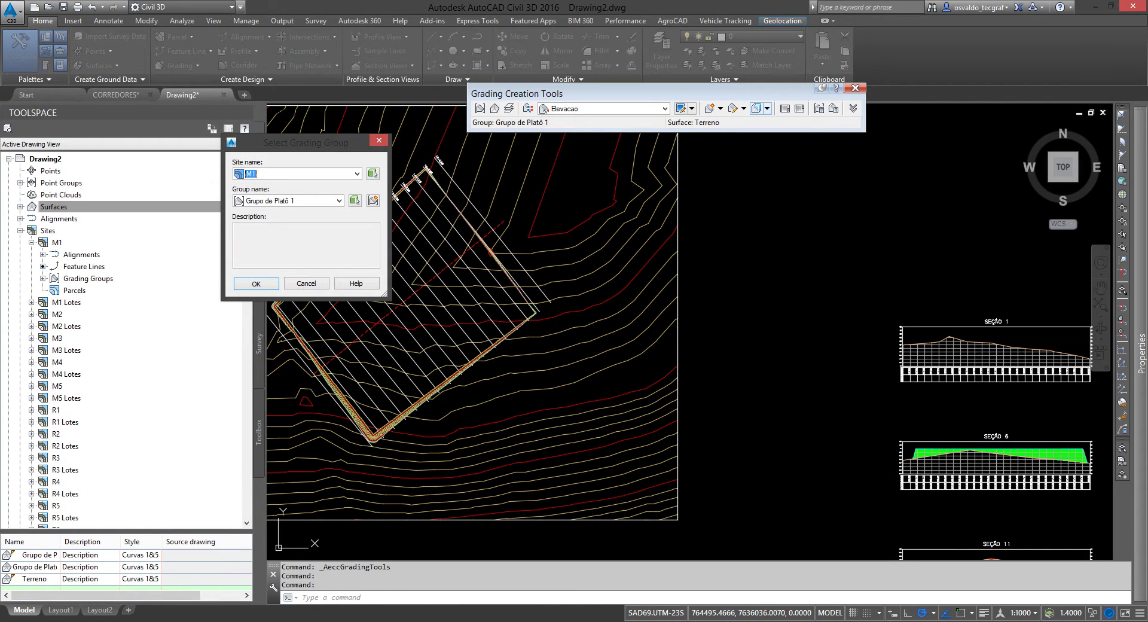
left_click(339, 200)
left_click(269, 211)
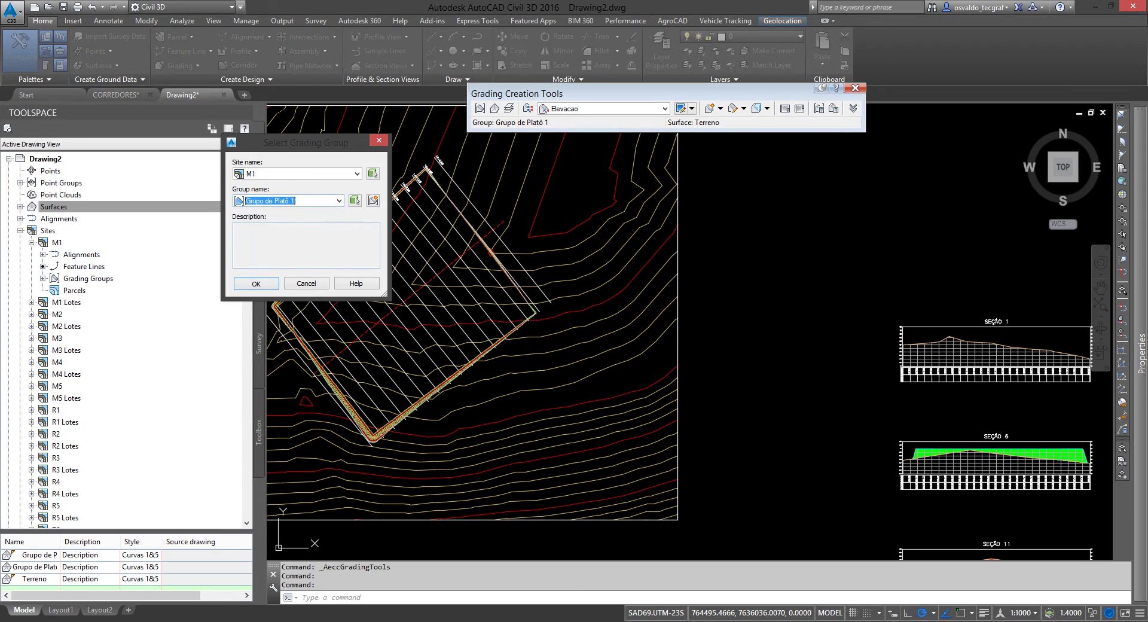
left_click(256, 283)
mouse_move(48, 11)
left_mouse_down()
mouse_move(496, 196)
mouse_move(584, 170)
left_mouse_up()
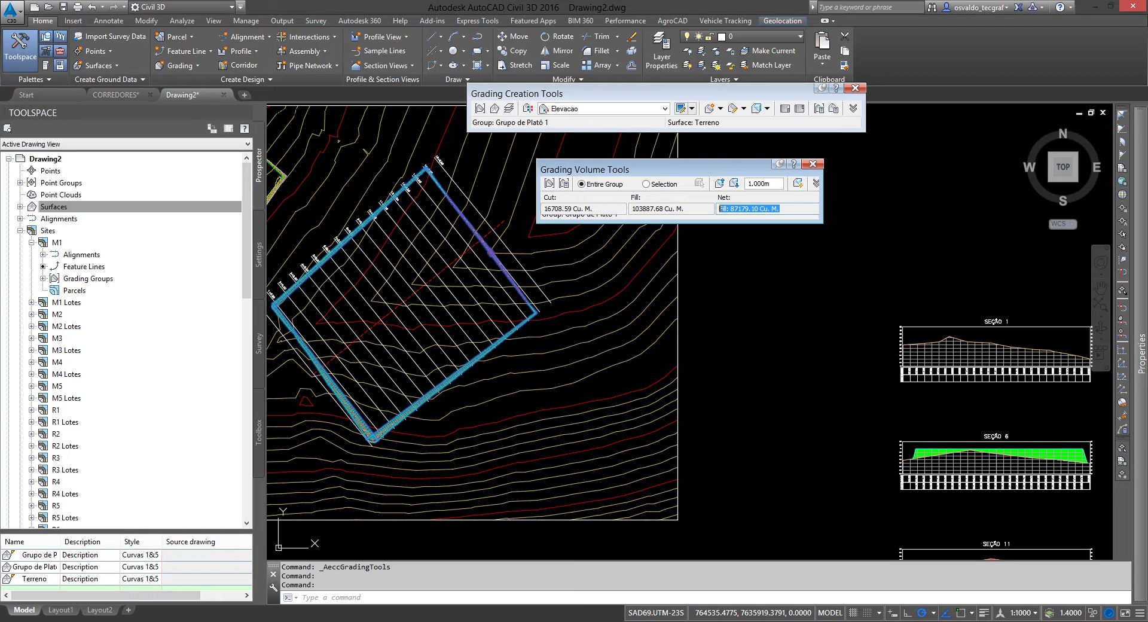
Zoom in on the volume readout and highlight the net fill value 87179.10
scroll(571, 248, "down", 5)
left_click(589, 409)
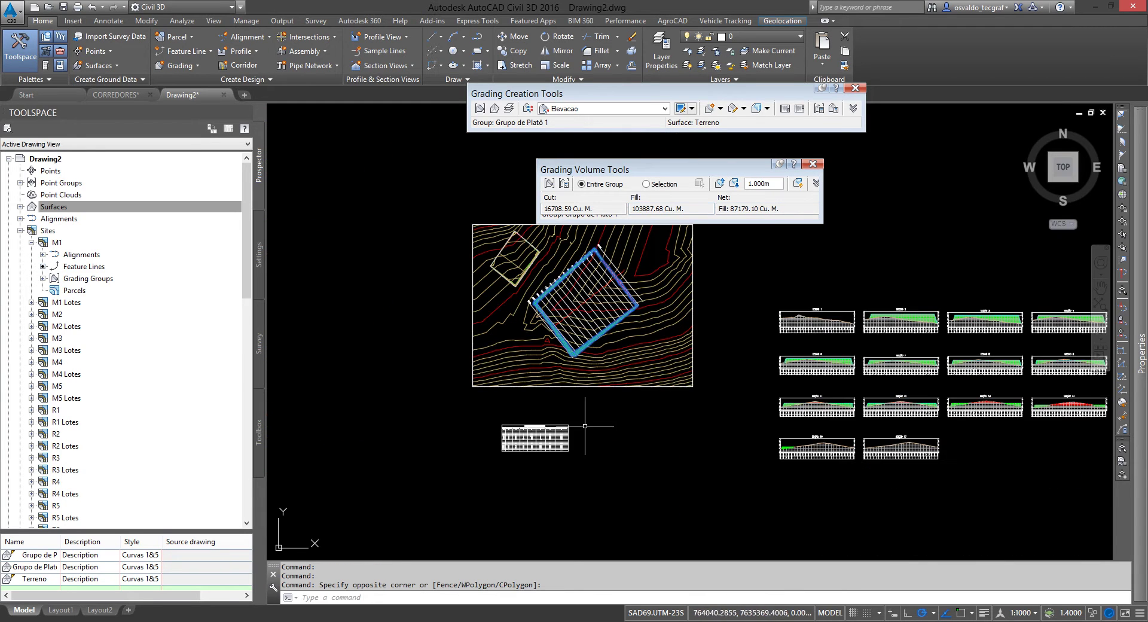
scroll(561, 413, "up", 5)
scroll(607, 464, "up", 3)
scroll(747, 469, "up", 3)
scroll(759, 475, "up", 2)
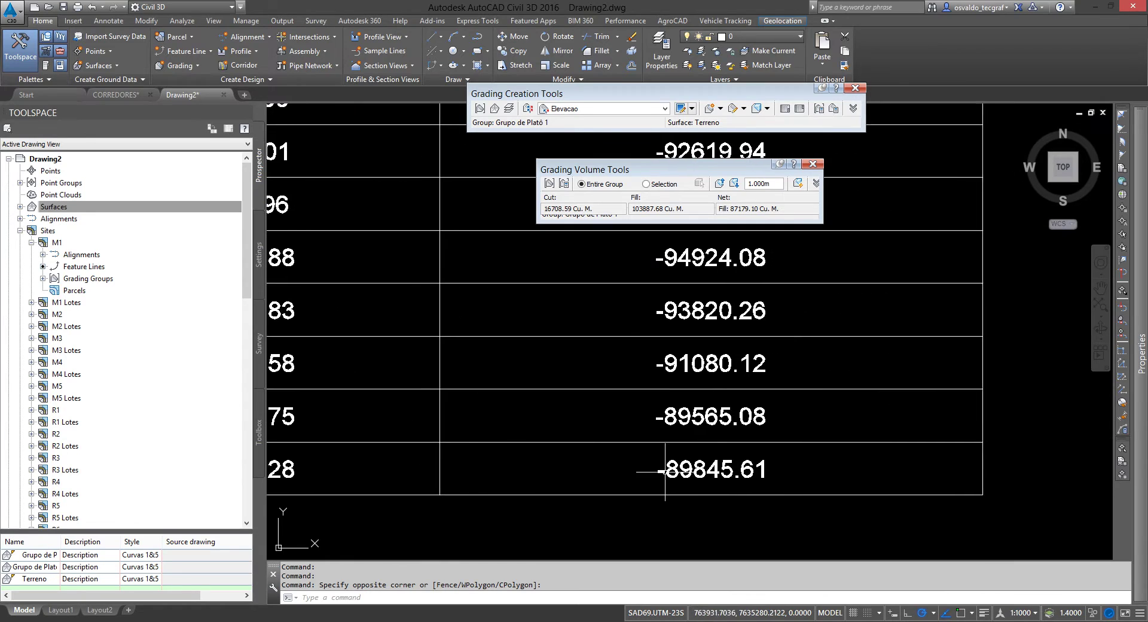
left_click_drag(720, 208, 779, 208)
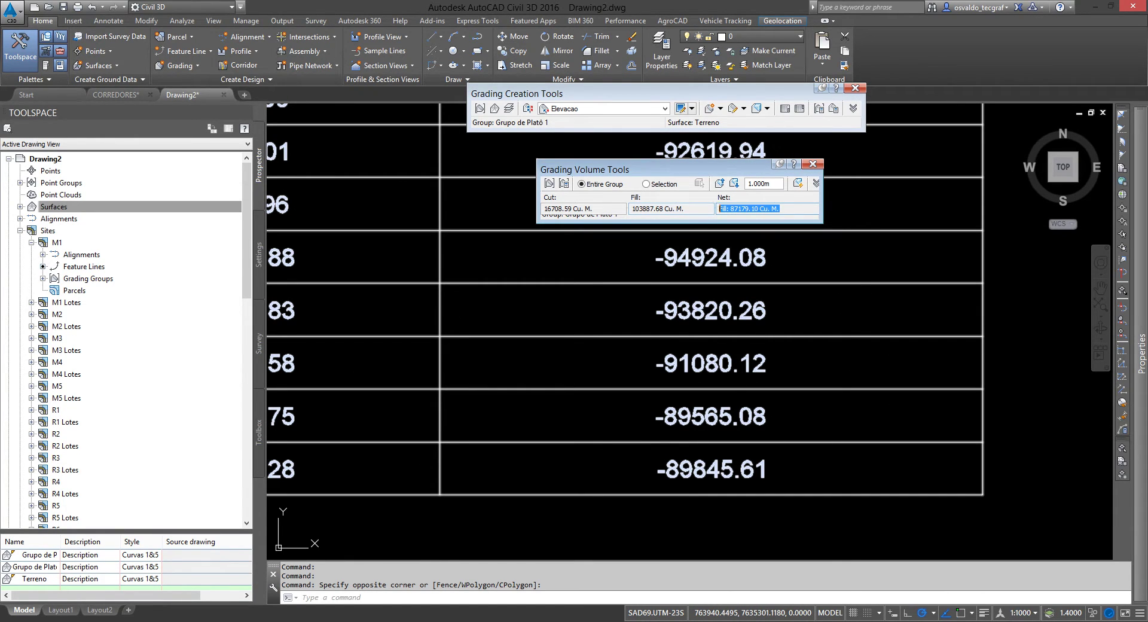
scroll(635, 397, "down", 3)
scroll(549, 448, "down", 3)
Pan from the plan to the section view grid and centre SEÇÃO 8
middle_click_drag(621, 305, 513, 484)
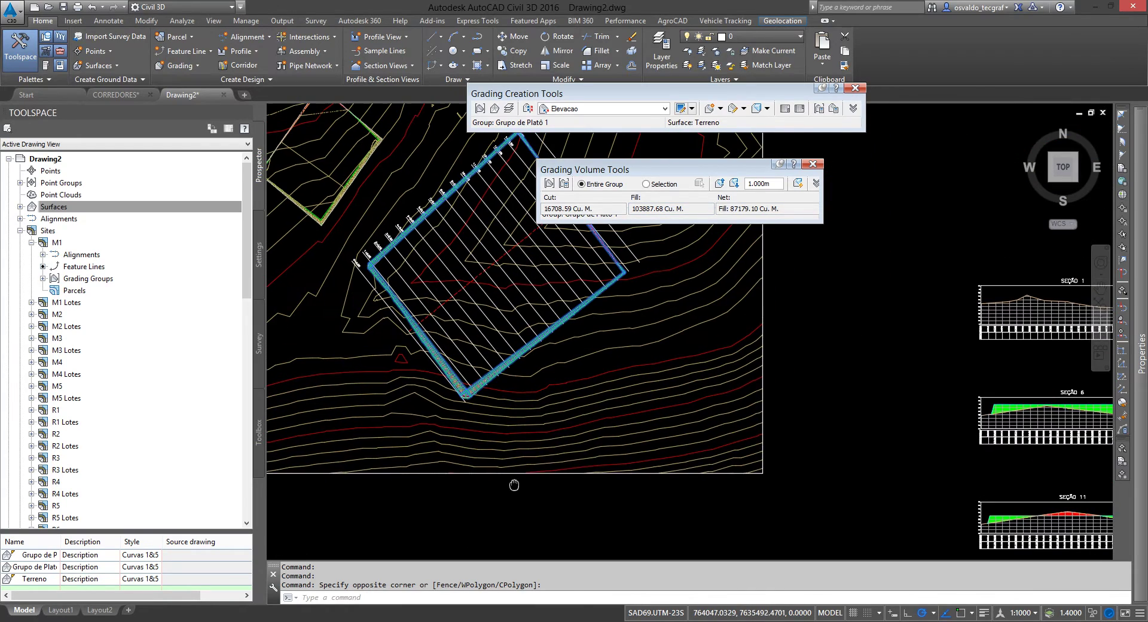
scroll(654, 383, "up", 1)
middle_click_drag(686, 353, 655, 337)
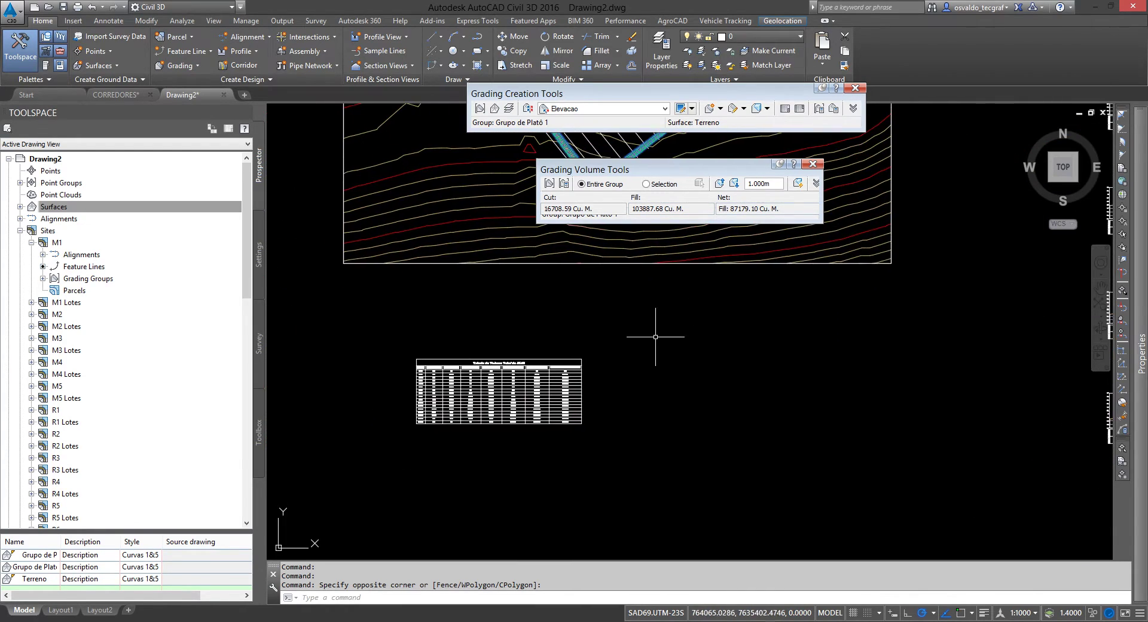
scroll(655, 337, "up", 2)
scroll(591, 478, "down", 1)
middle_click_drag(592, 478, 630, 523)
scroll(747, 291, "down", 2)
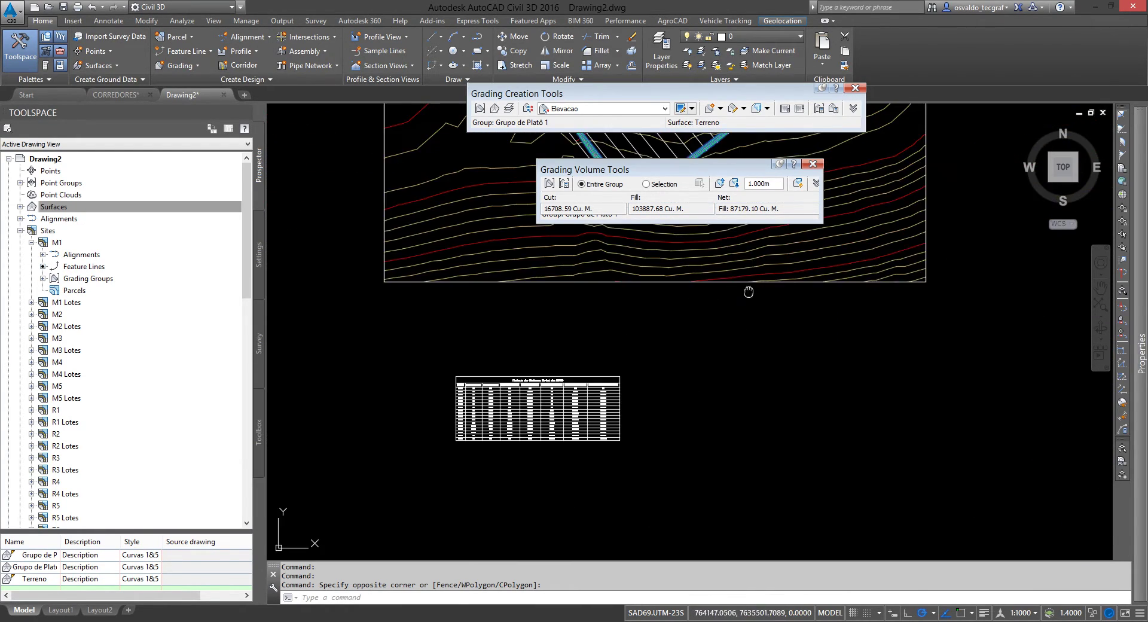
middle_click_drag(748, 291, 651, 496)
mouse_move(717, 404)
middle_mouse_down()
mouse_move(725, 418)
mouse_move(743, 349)
mouse_move(740, 360)
middle_mouse_up()
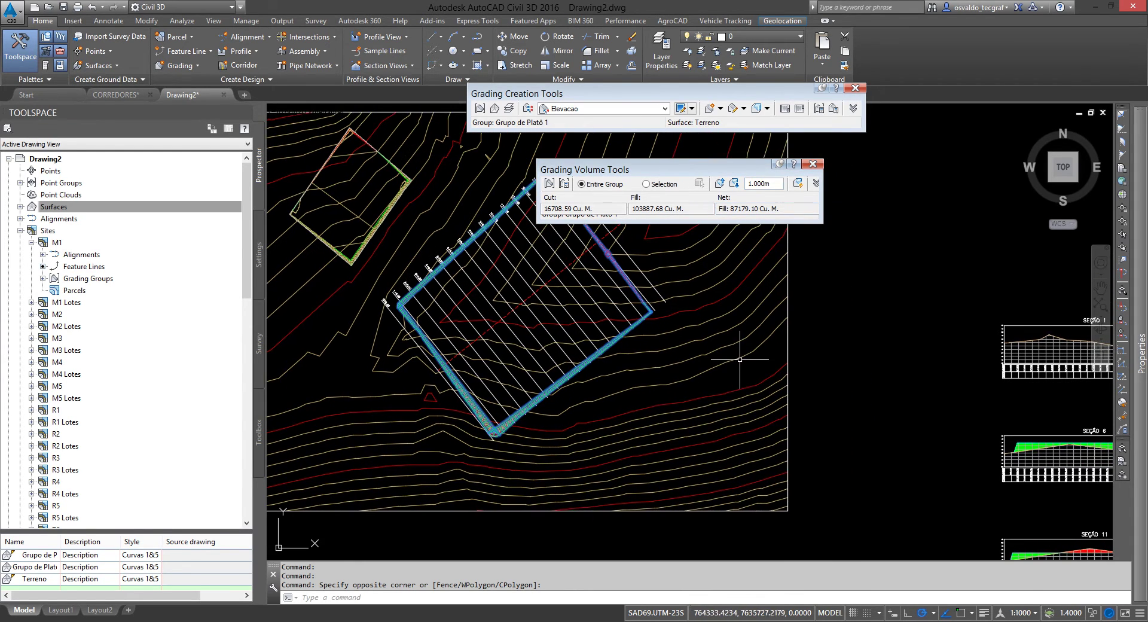
middle_click_drag(888, 435, 418, 341)
middle_click_drag(906, 375, 664, 400)
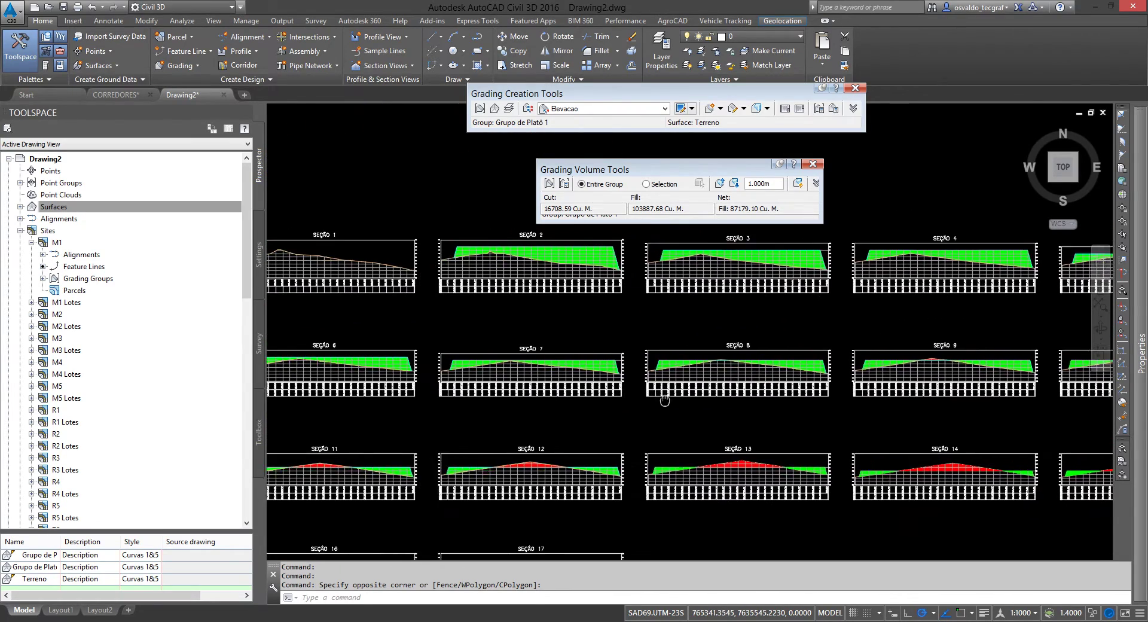
scroll(829, 396, "up", 5)
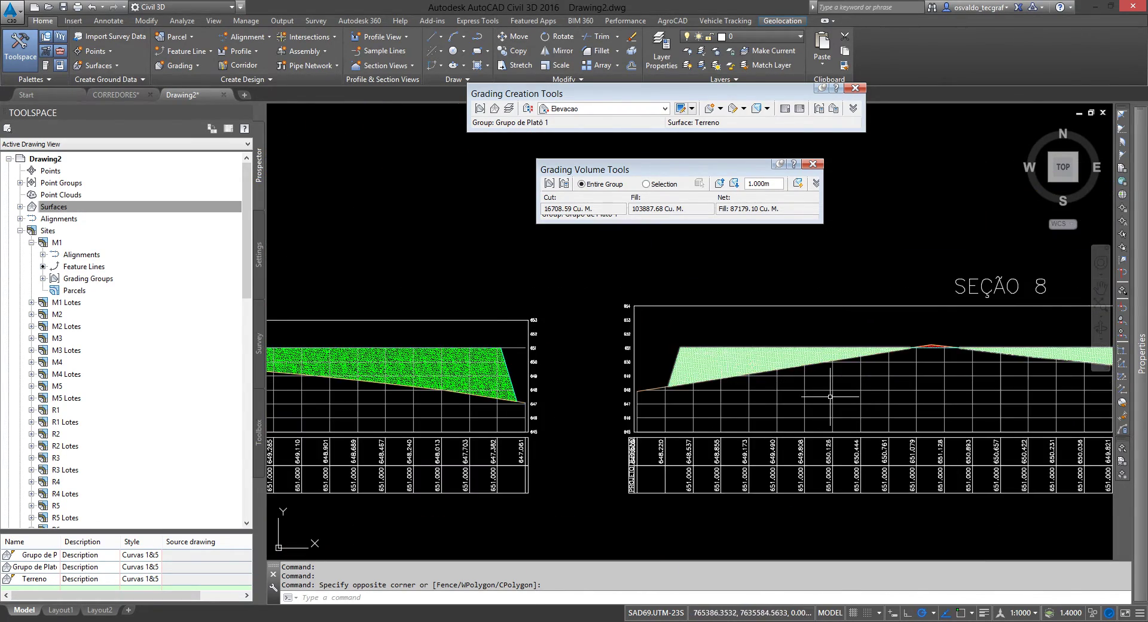
middle_click_drag(829, 397, 590, 385)
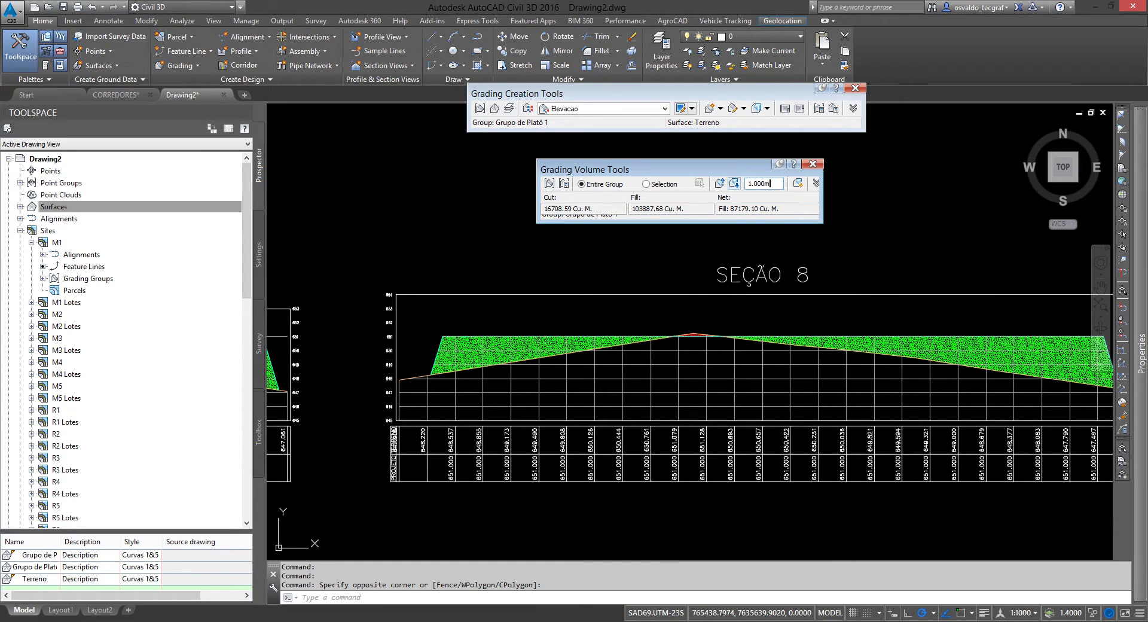
Lower the whole grading group by the 1.000m increment
left_click(760, 183)
key("Return")
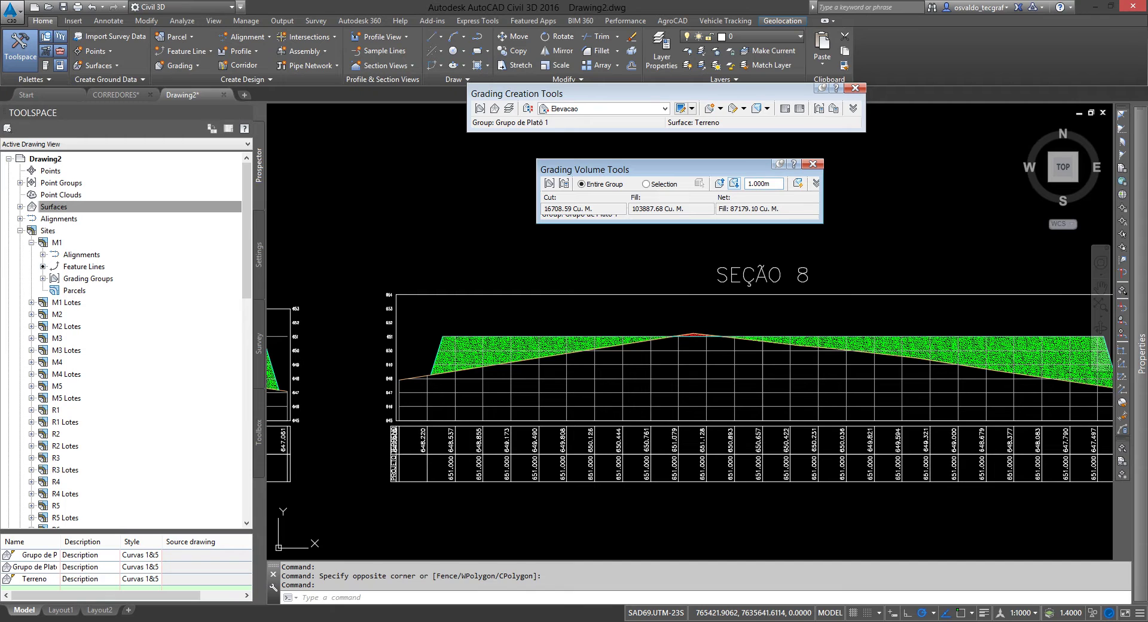
left_click(734, 184)
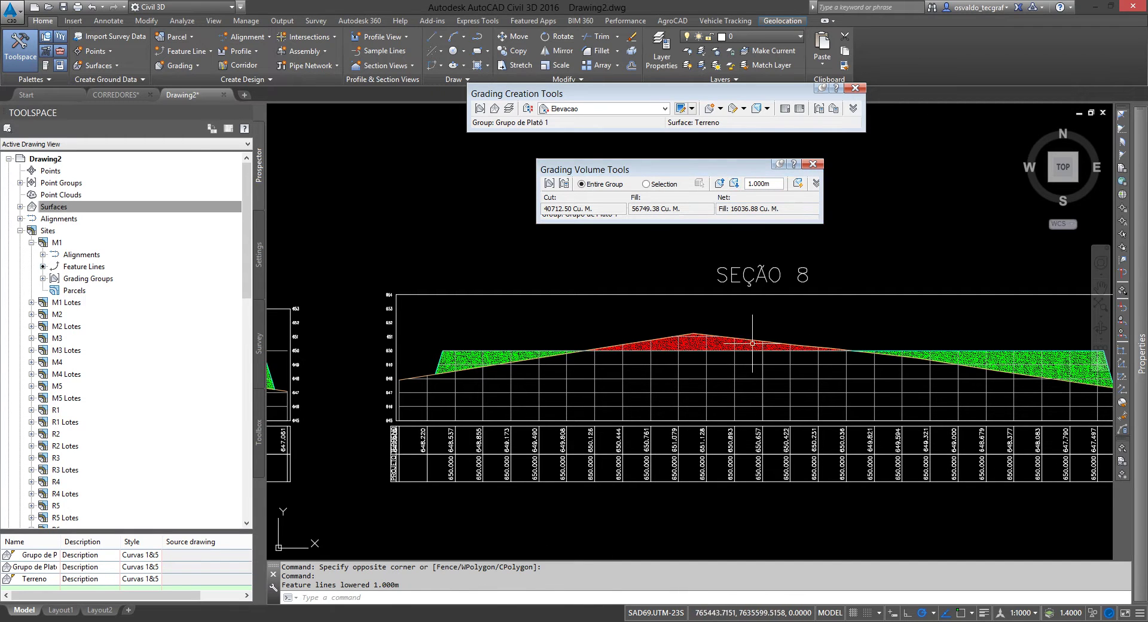
scroll(752, 343, "down", 5)
scroll(423, 412, "up", 5)
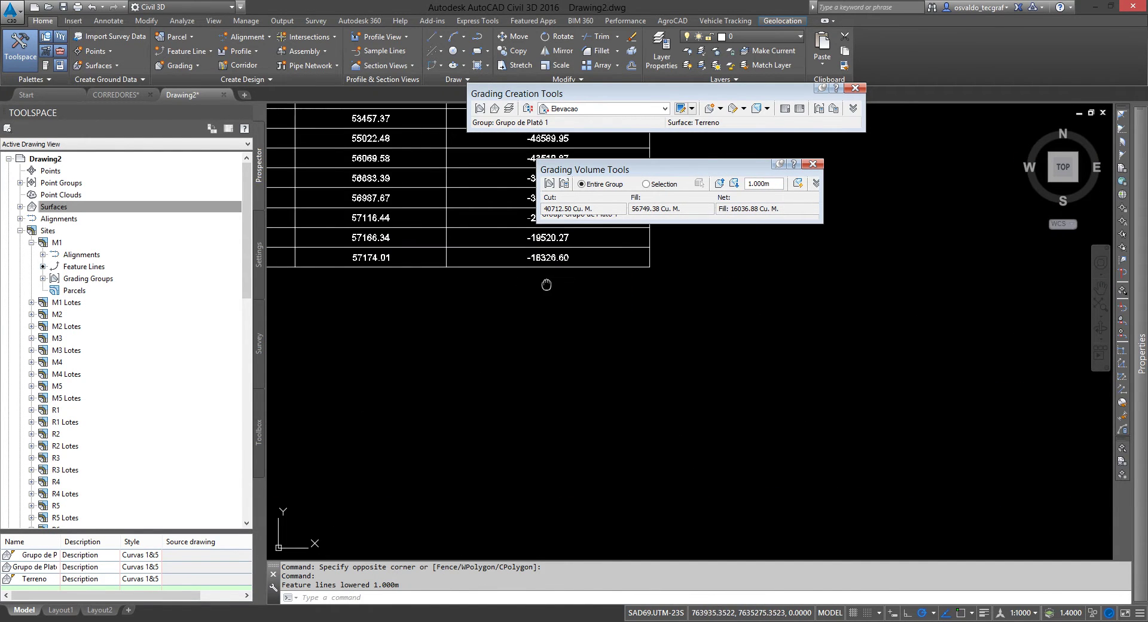
scroll(546, 285, "up", 5)
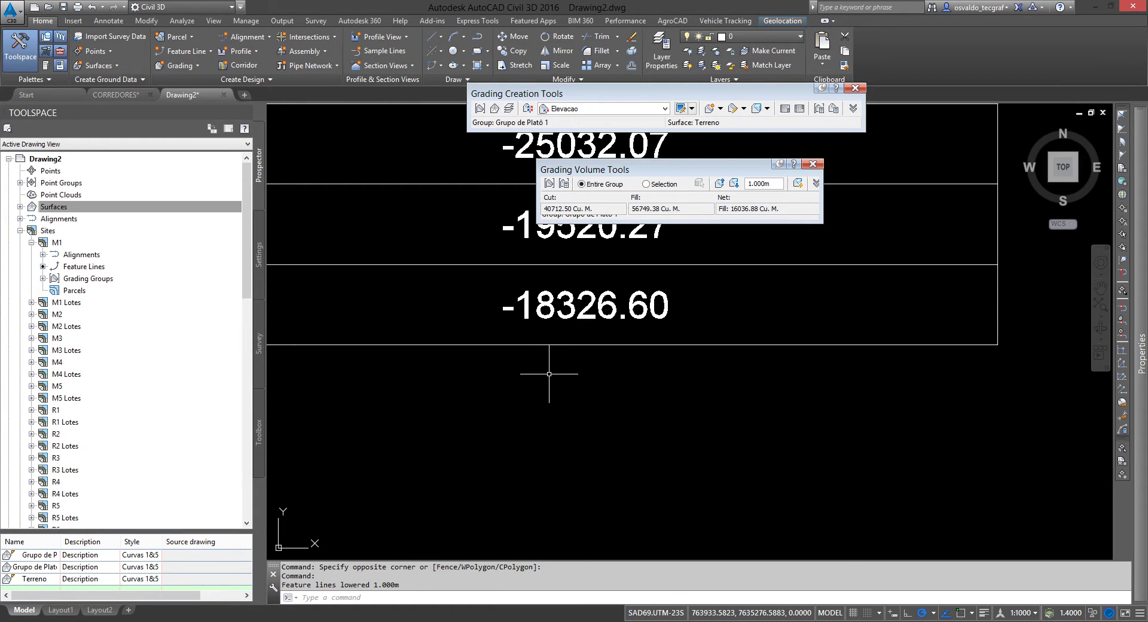
scroll(548, 373, "down", 3)
scroll(576, 388, "down", 3)
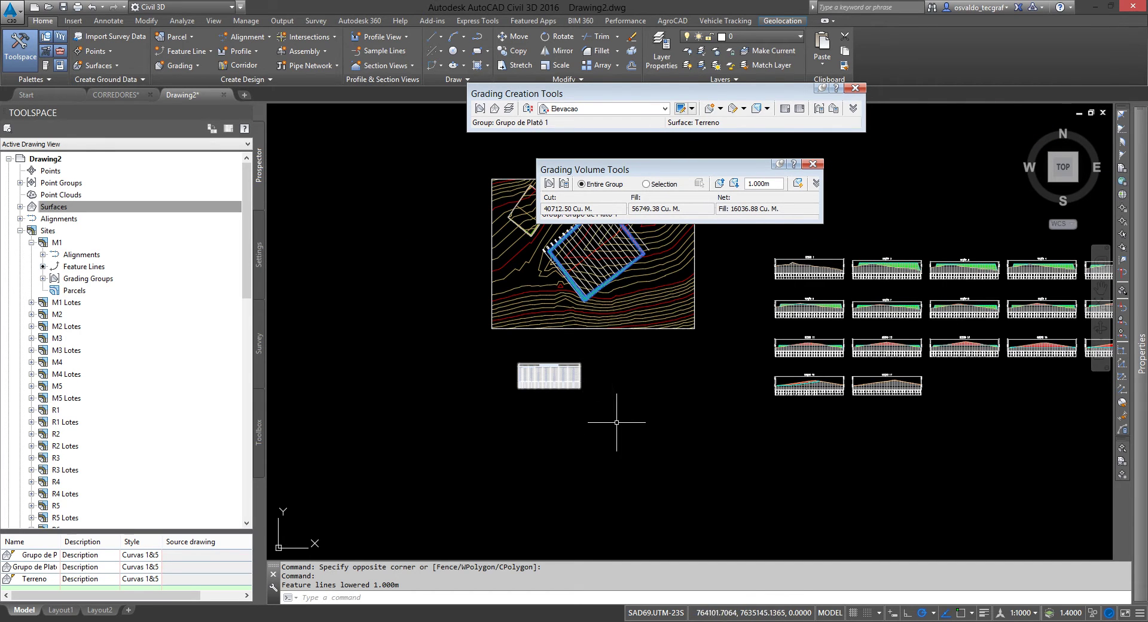
scroll(773, 435, "down", 1)
scroll(714, 449, "up", 1)
scroll(767, 302, "up", 6)
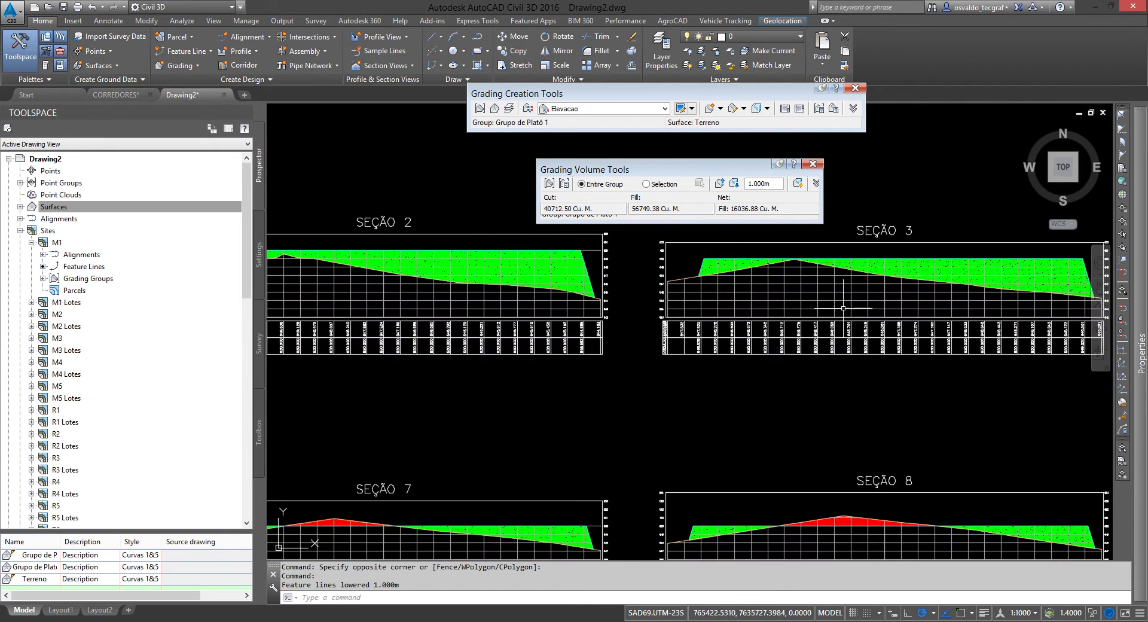
scroll(602, 336, "down", 5)
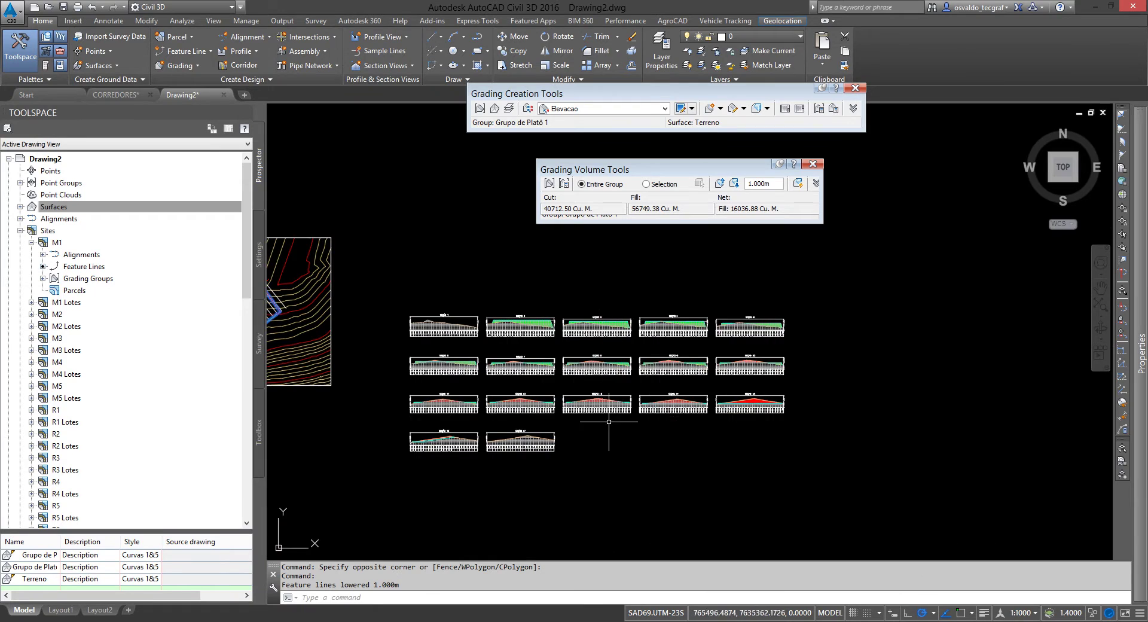
scroll(609, 421, "up", 4)
scroll(600, 410, "down", 4)
scroll(597, 388, "up", 5)
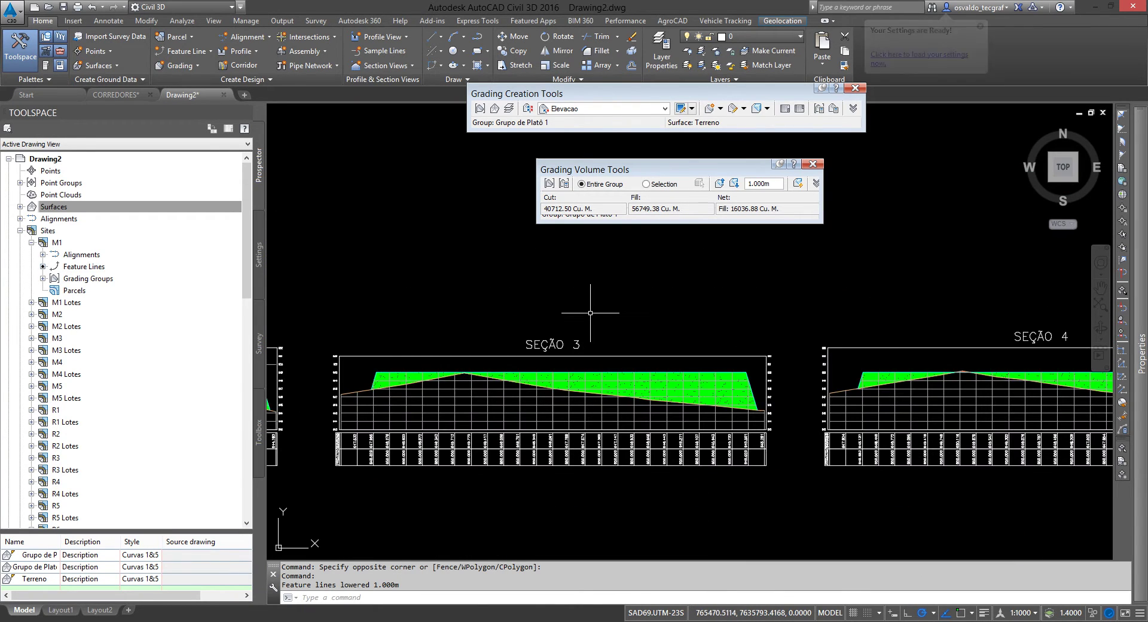
scroll(630, 337, "down", 5)
scroll(594, 384, "up", 5)
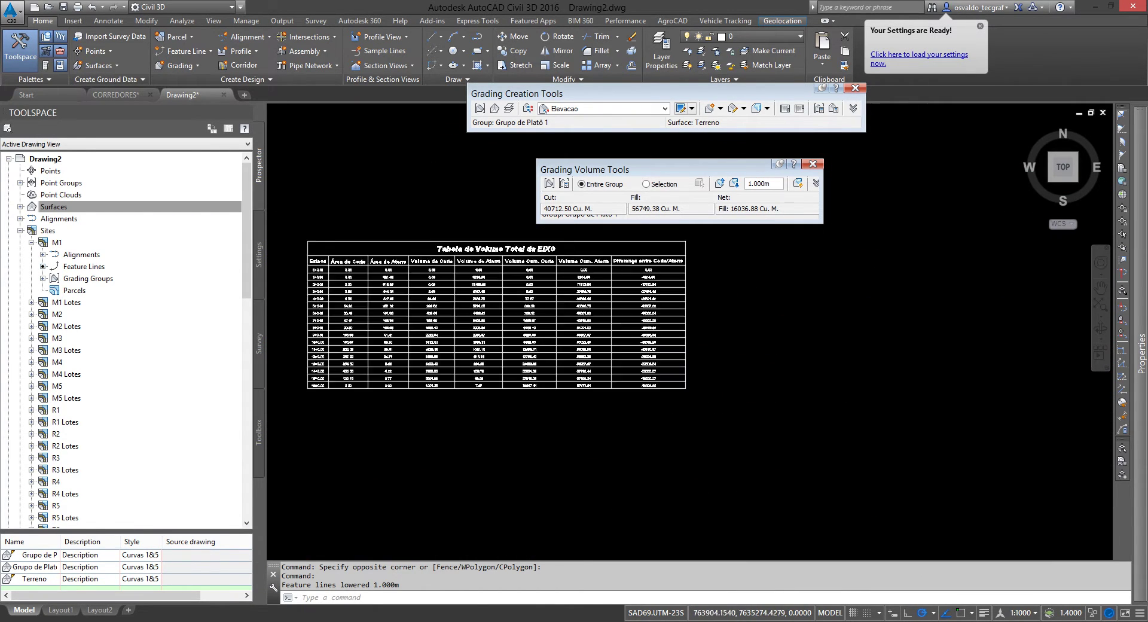
scroll(612, 394, "up", 2)
scroll(612, 394, "down", 3)
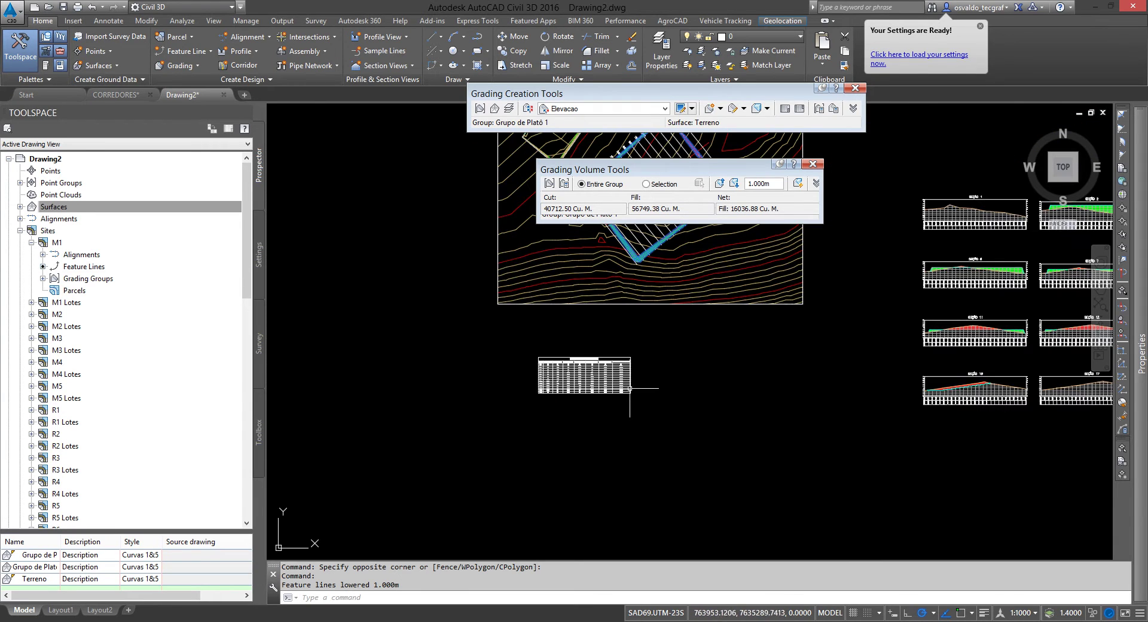
scroll(616, 396, "up", 4)
scroll(588, 473, "up", 1)
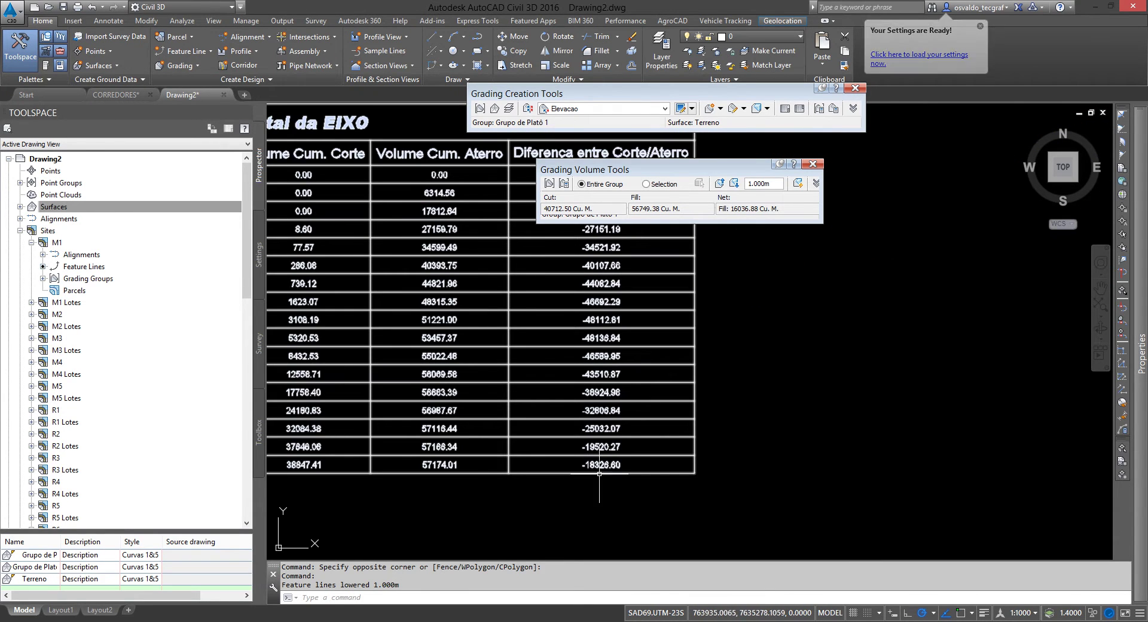
scroll(589, 474, "down", 3)
scroll(563, 517, "up", 3)
scroll(666, 384, "down", 3)
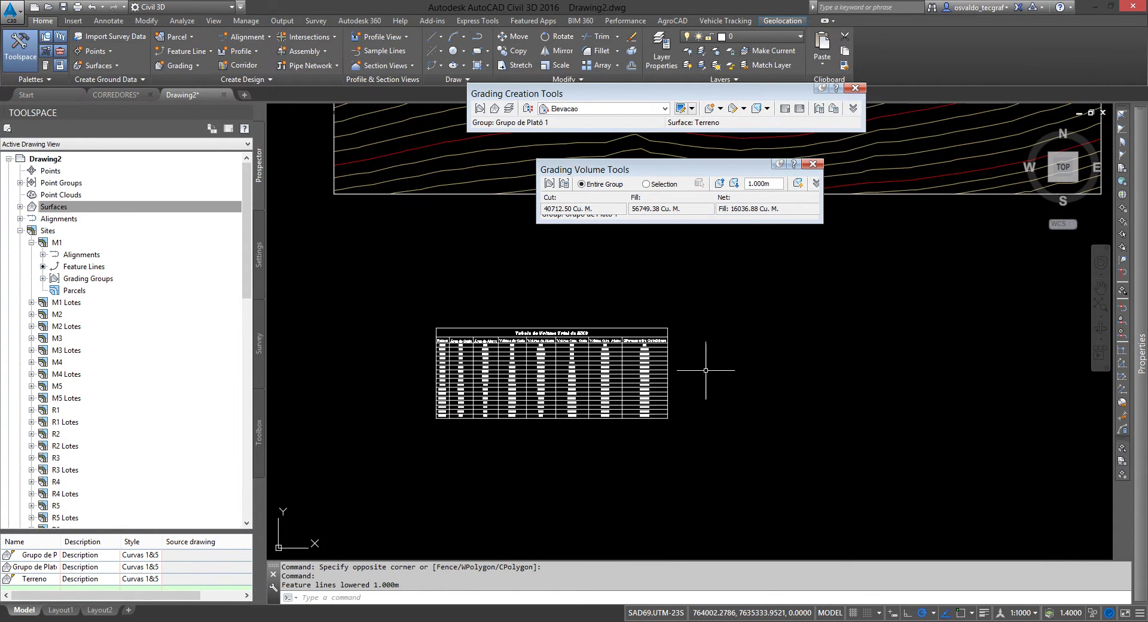
scroll(666, 384, "up", 3)
scroll(654, 417, "up", 3)
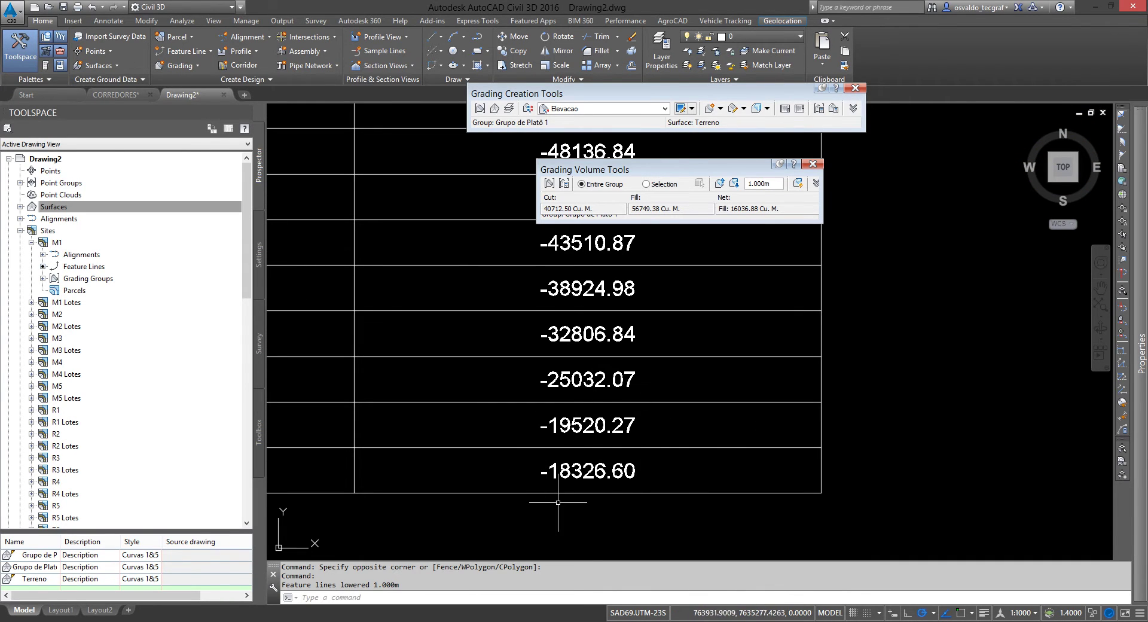
scroll(568, 461, "down", 3)
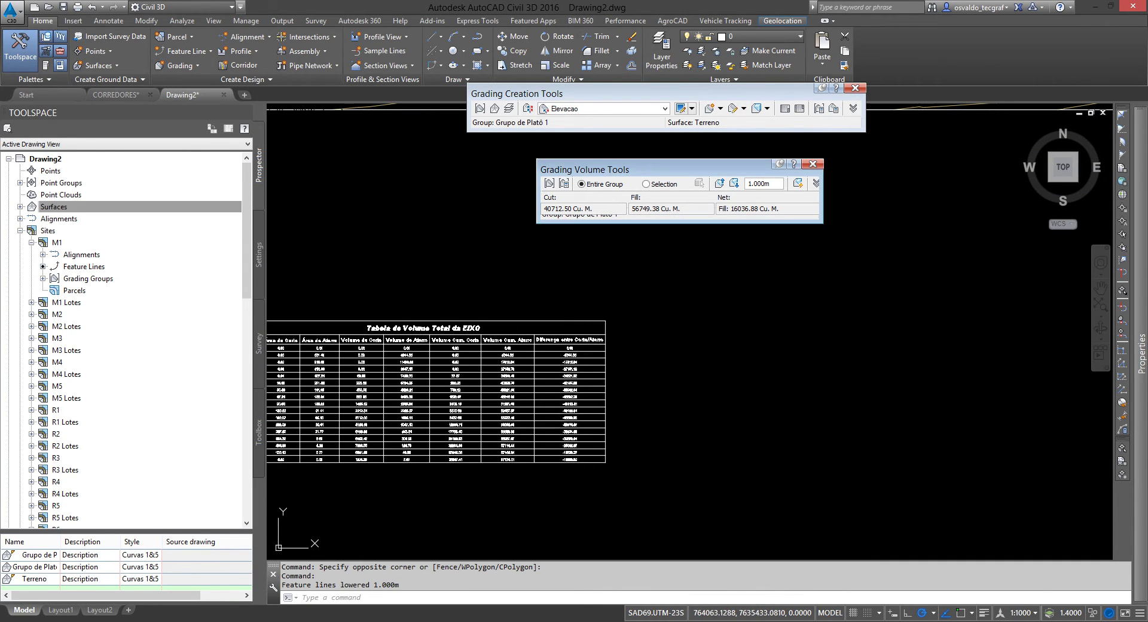
scroll(758, 325, "down", 2)
mouse_move(758, 325)
middle_mouse_down()
mouse_move(450, 453)
mouse_move(877, 370)
middle_mouse_up()
scroll(450, 453, "up", 2)
Compare the new net fill 16036.88 with the volume table's cut/fill difference -18326.60
left_click_drag(779, 208, 719, 208)
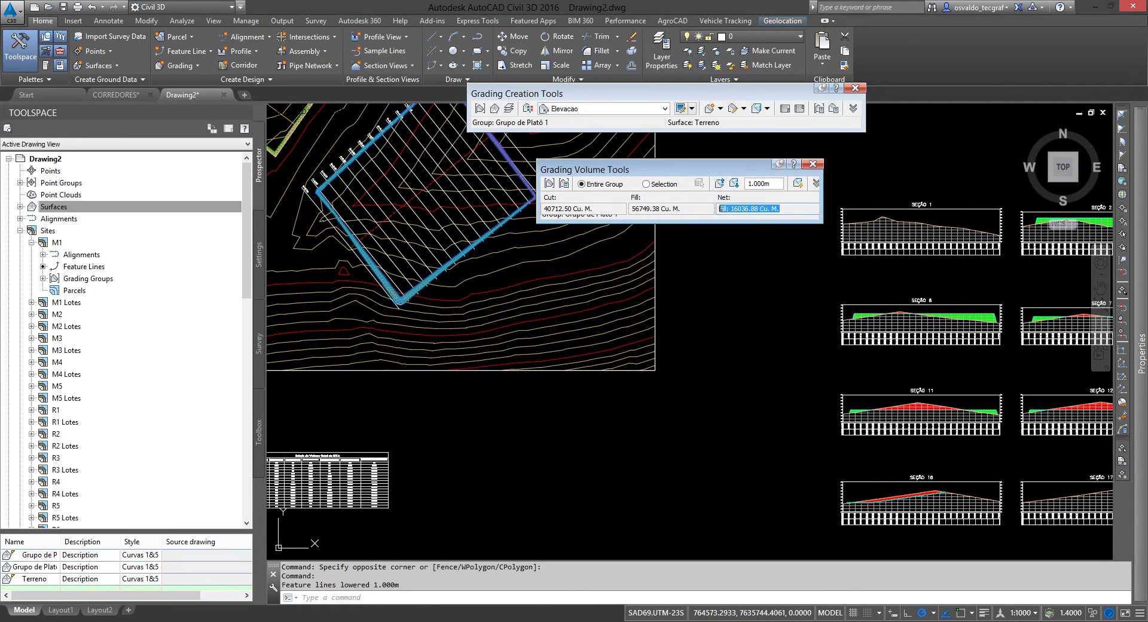
scroll(377, 515, "up", 5)
scroll(364, 514, "up", 2)
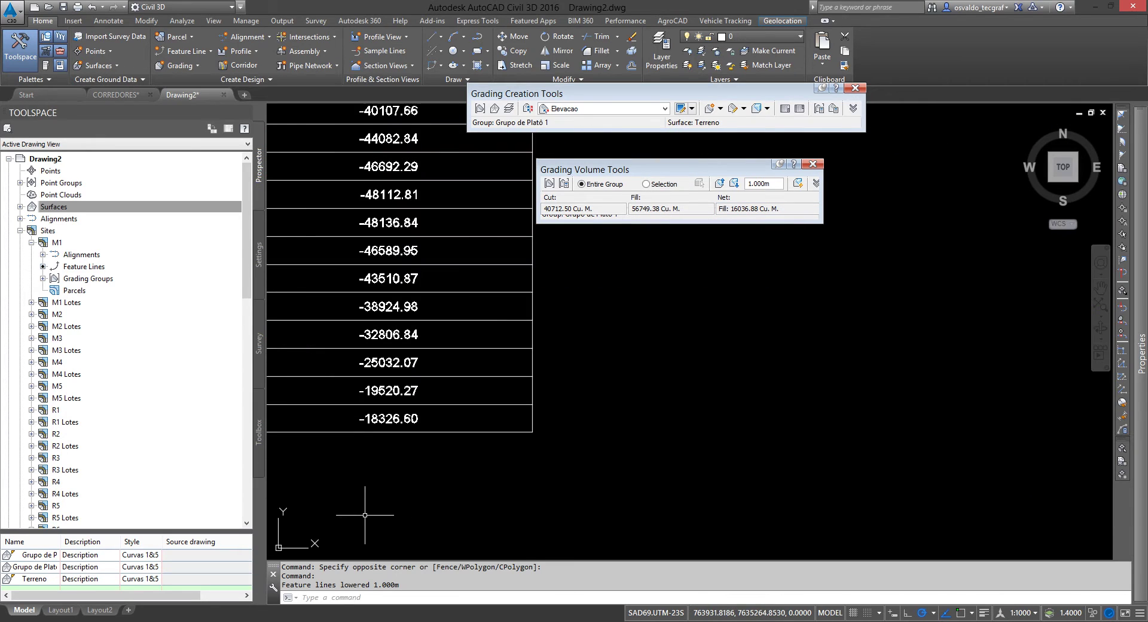
middle_click_drag(388, 472, 565, 557)
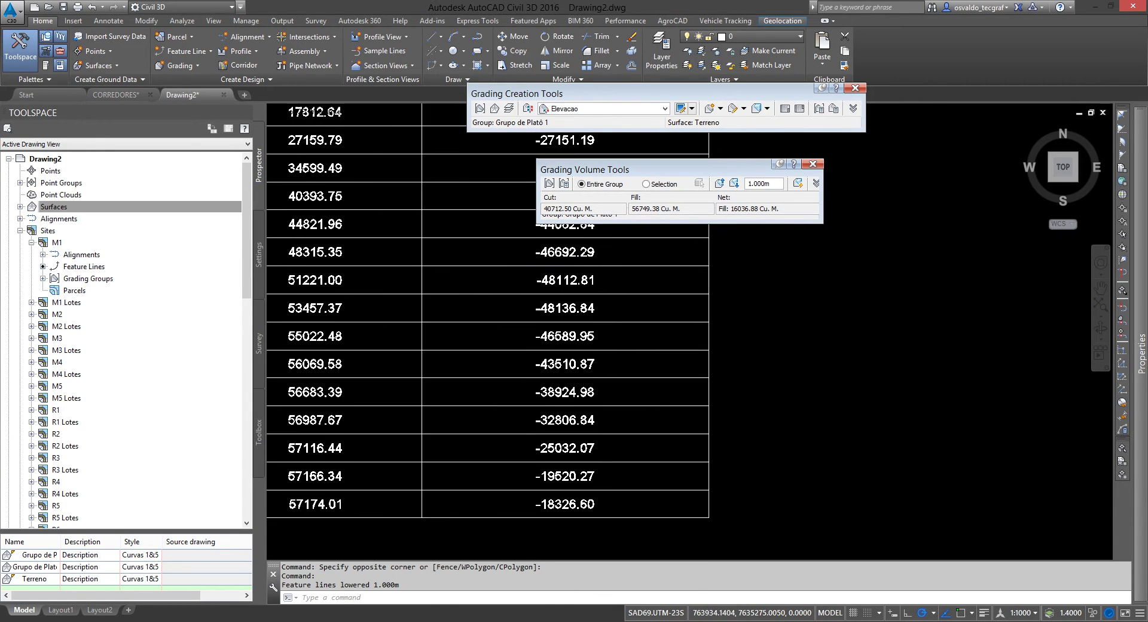
left_click(511, 487)
left_click(642, 543)
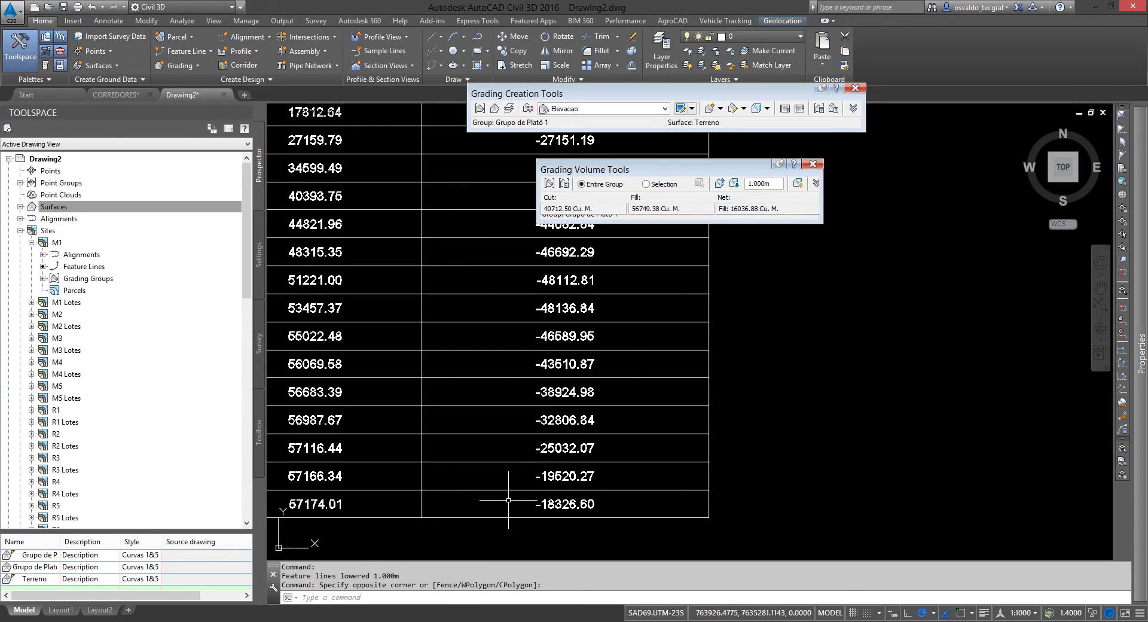
scroll(737, 206, "up", 2)
left_click_drag(734, 208, 780, 208)
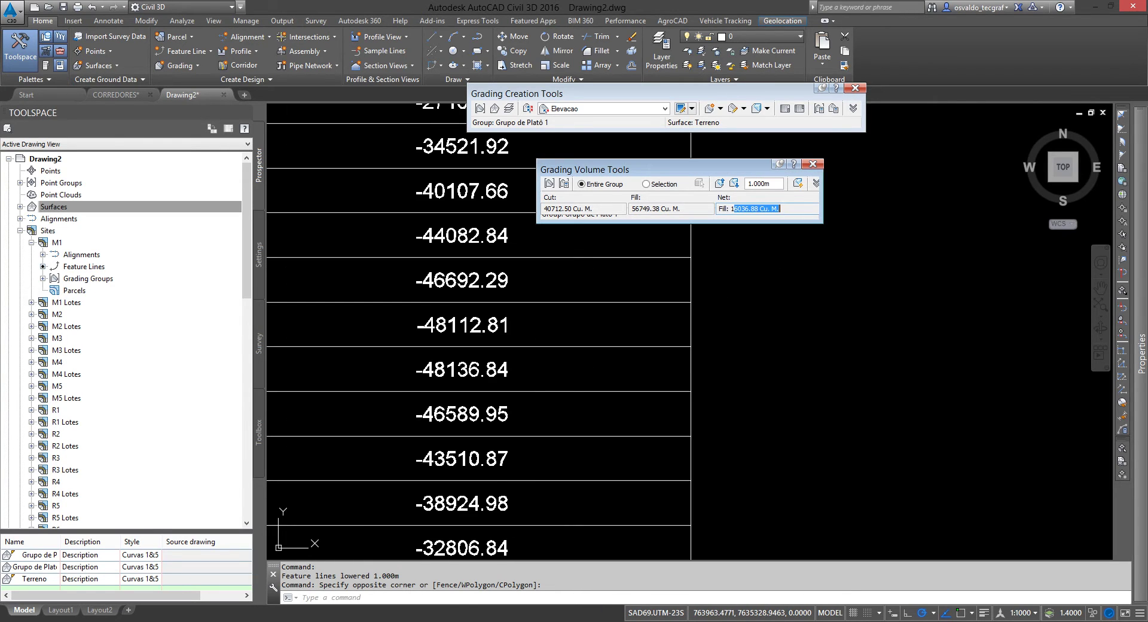
scroll(753, 308, "down", 4)
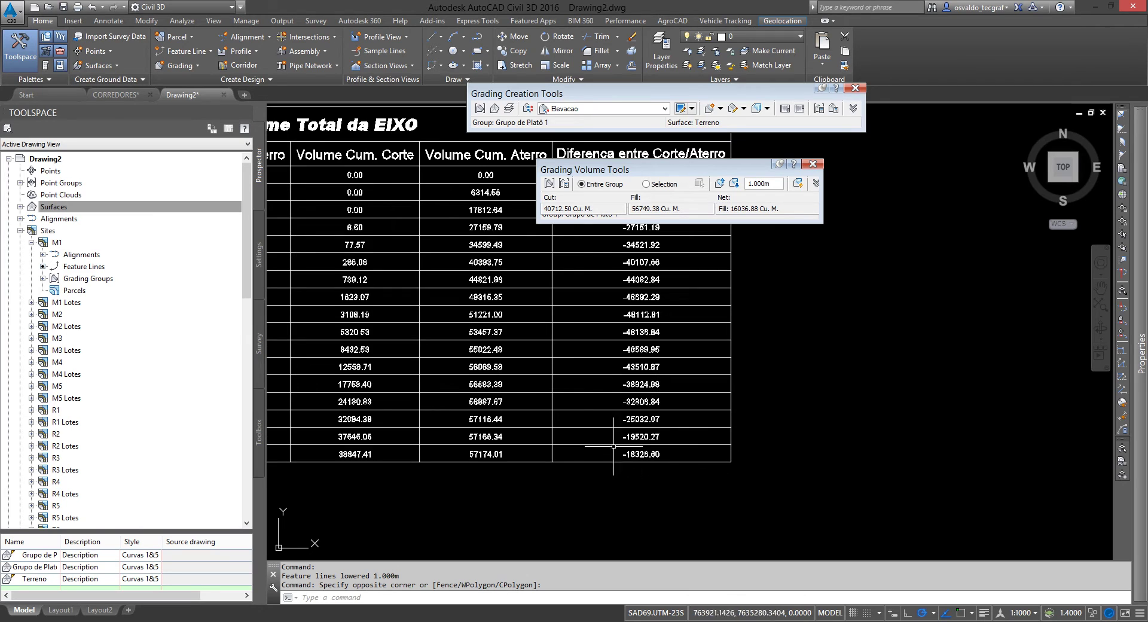
scroll(453, 400, "down", 7)
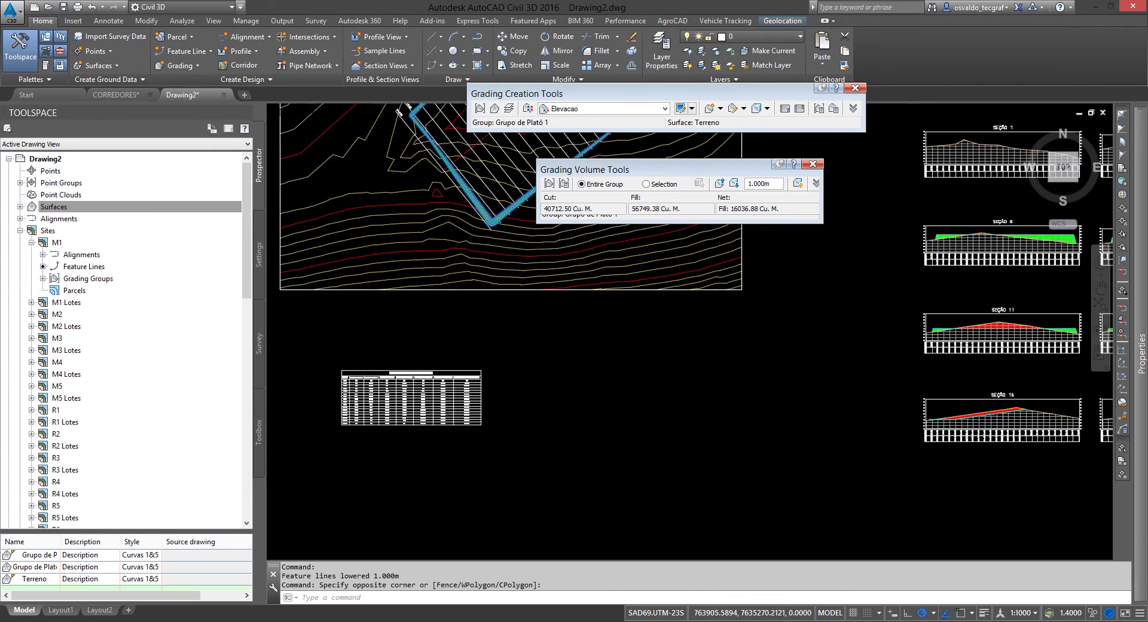
middle_click_drag(531, 360, 619, 410)
middle_click_drag(697, 425, 569, 420)
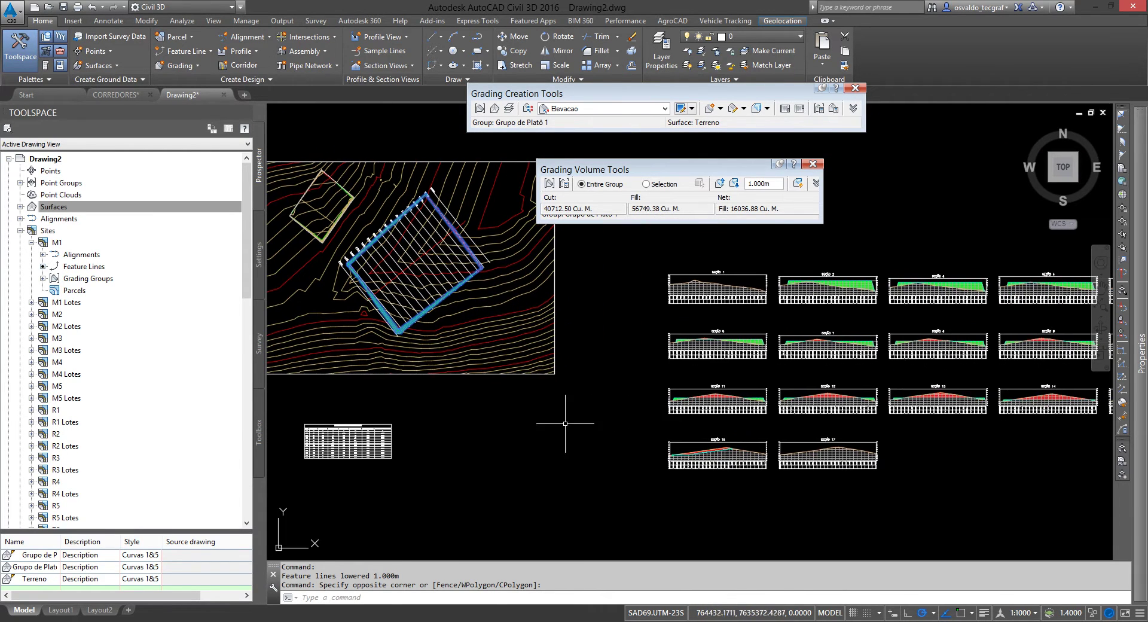
left_click(759, 184)
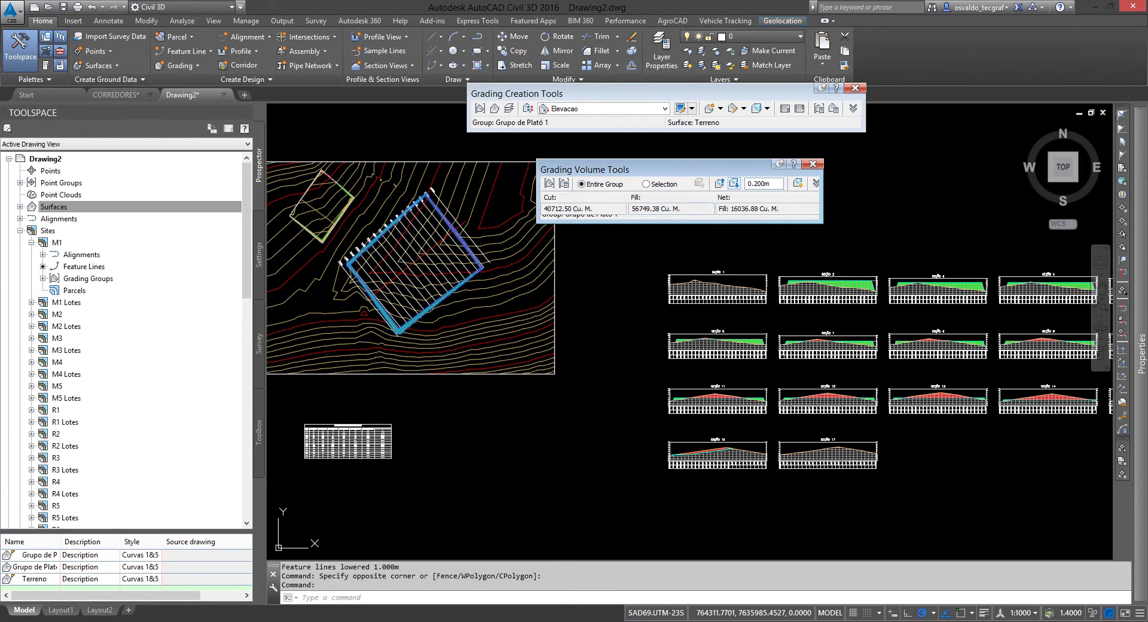
left_click(734, 183)
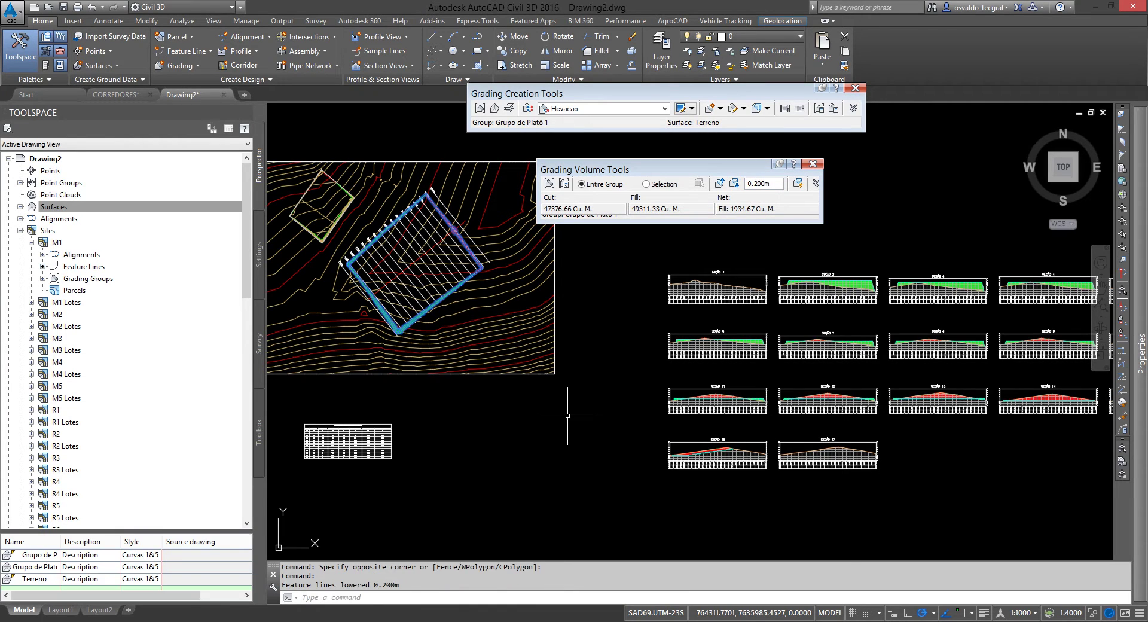
scroll(477, 448, "up", 2)
scroll(589, 435, "up", 2)
scroll(632, 359, "up", 2)
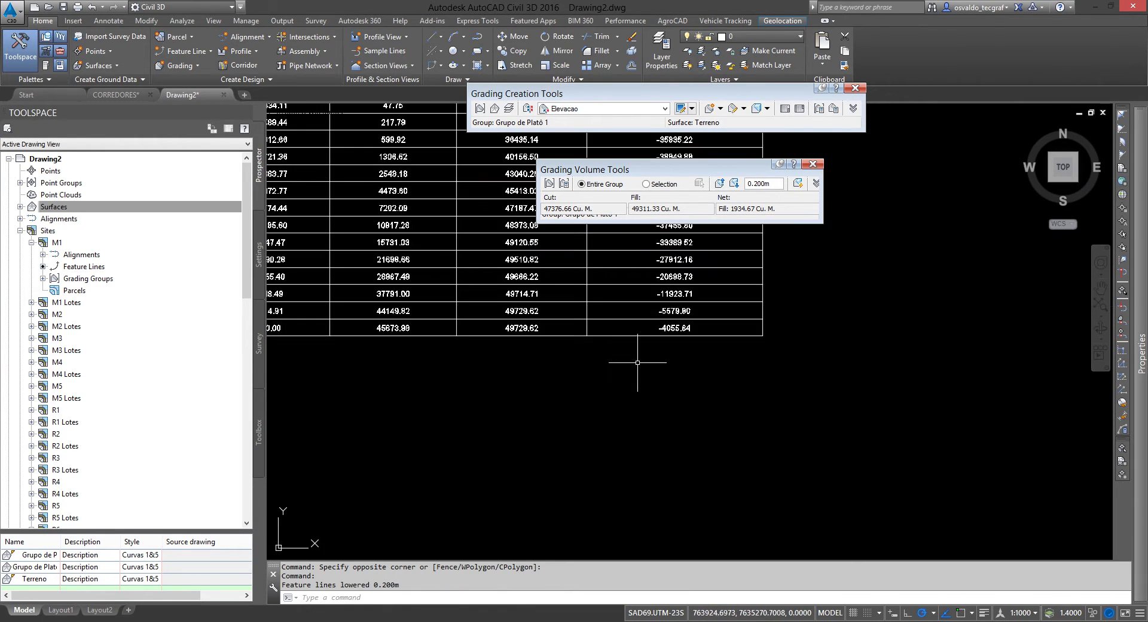
scroll(562, 419, "up", 1)
scroll(562, 419, "up", 3)
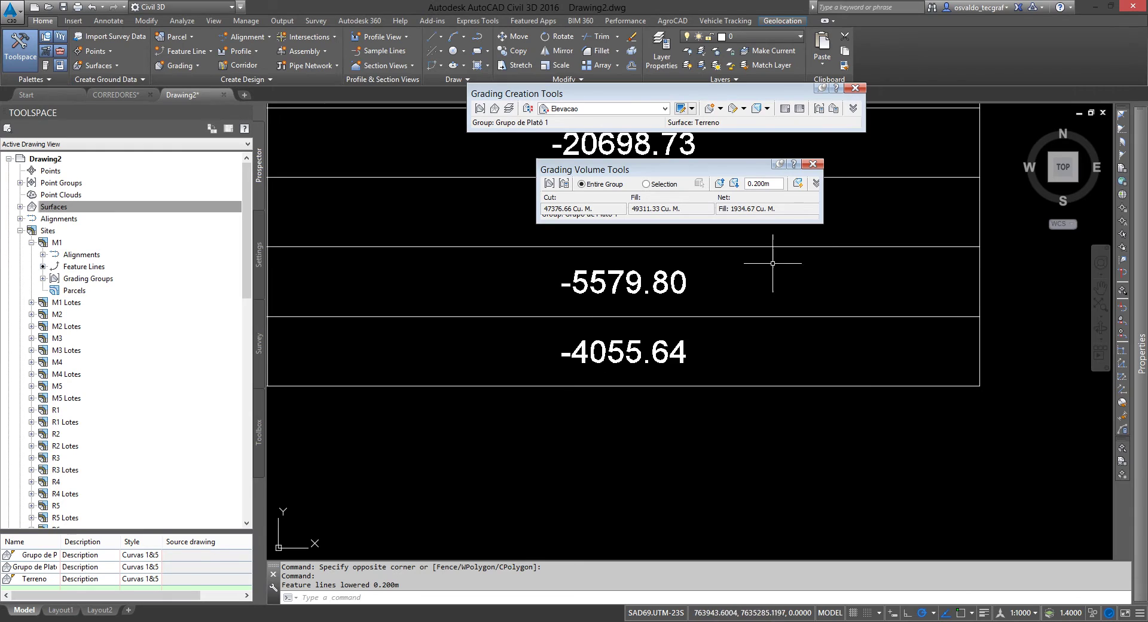
left_click(532, 328)
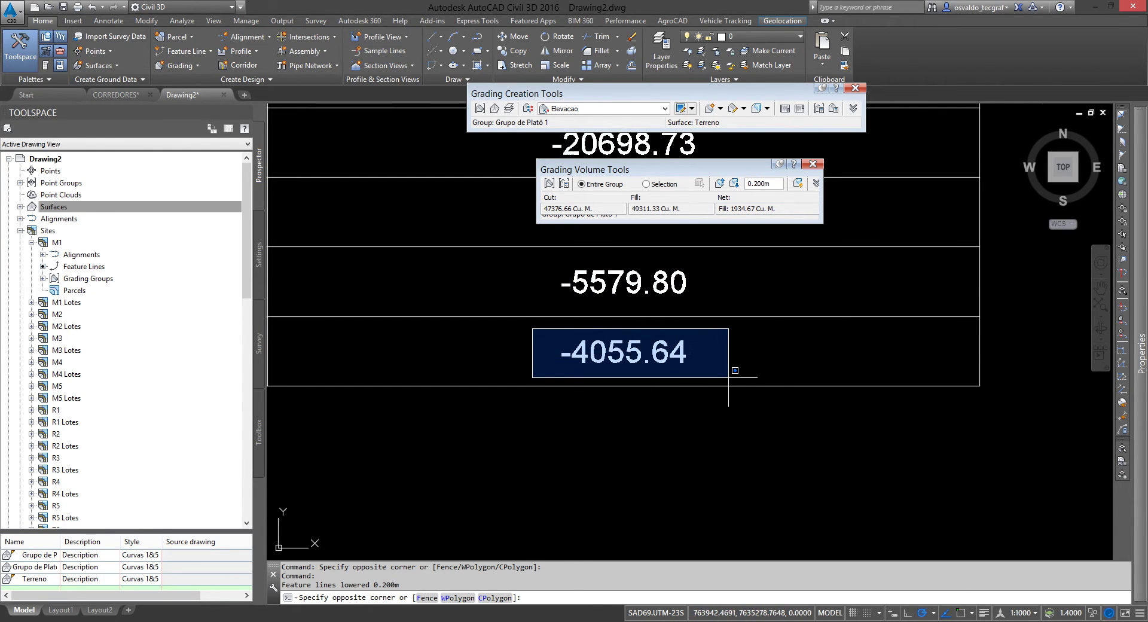
left_click(728, 377)
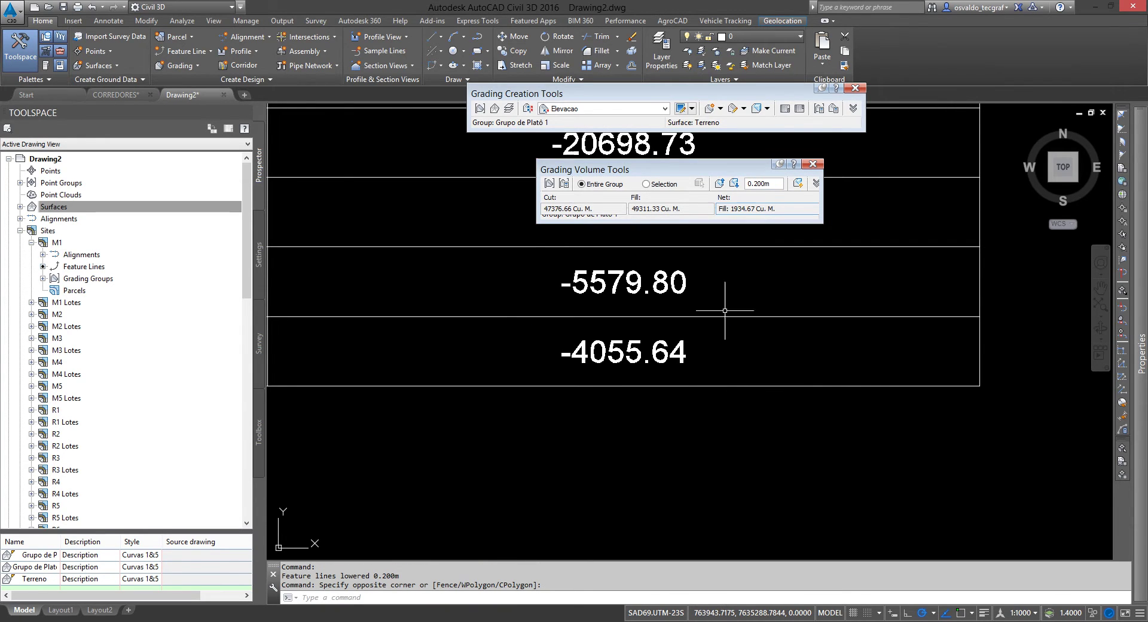
scroll(519, 344, "down", 5)
scroll(518, 344, "down", 3)
Auto-balance to a required volume of 0.00, lowering the pad 0.027 m to net fill 0.33
scroll(546, 361, "down", 2)
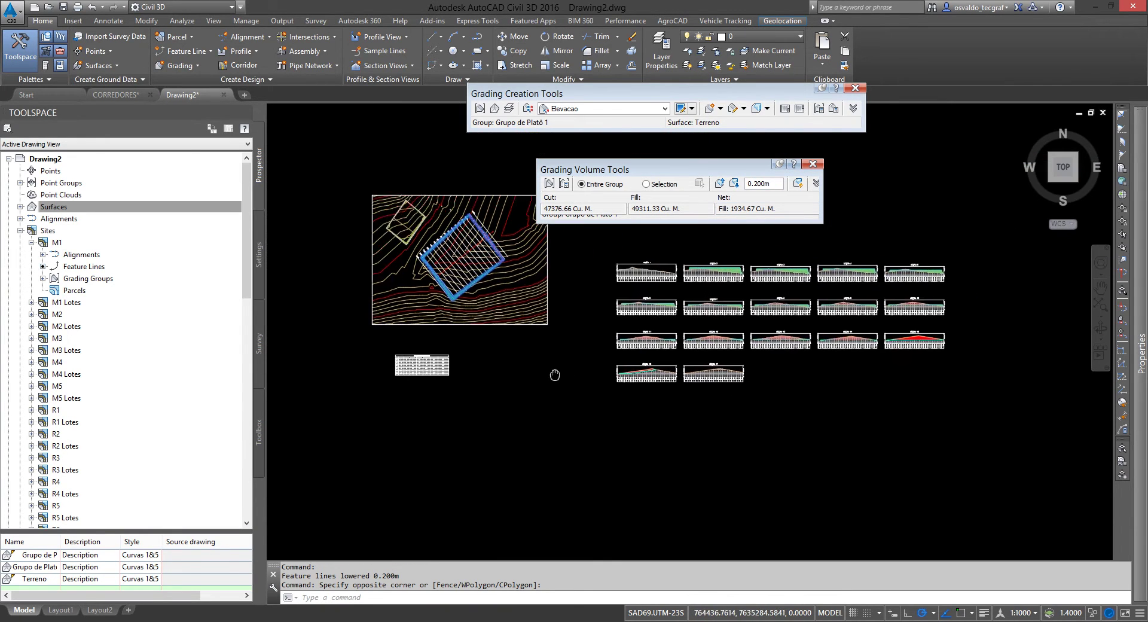
middle_click_drag(431, 359, 548, 370)
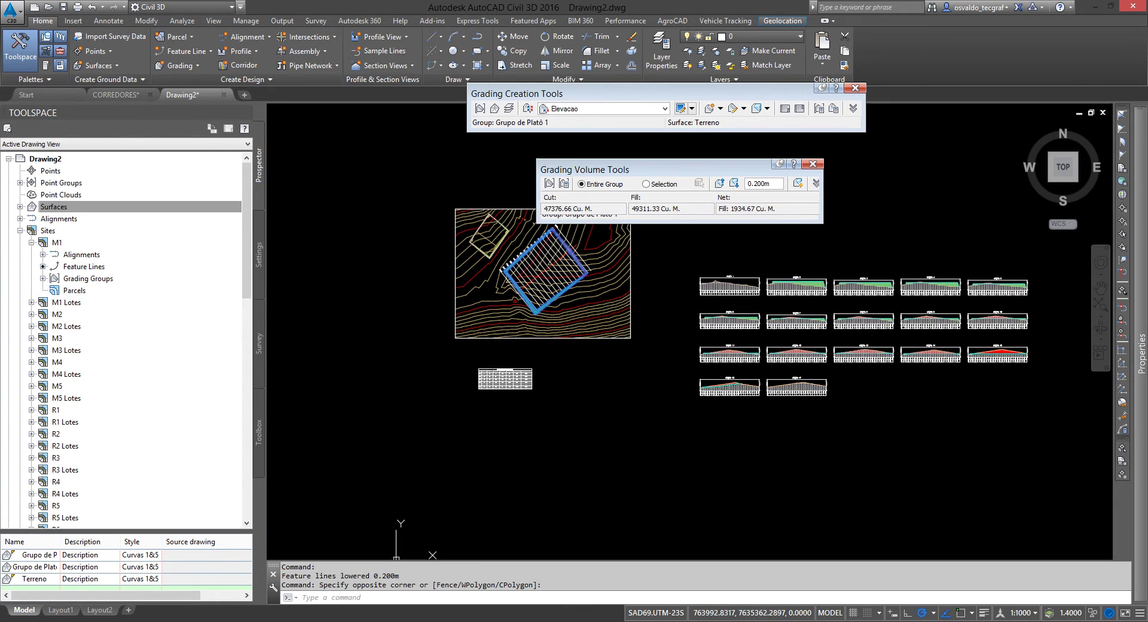
middle_click_drag(765, 272, 722, 274)
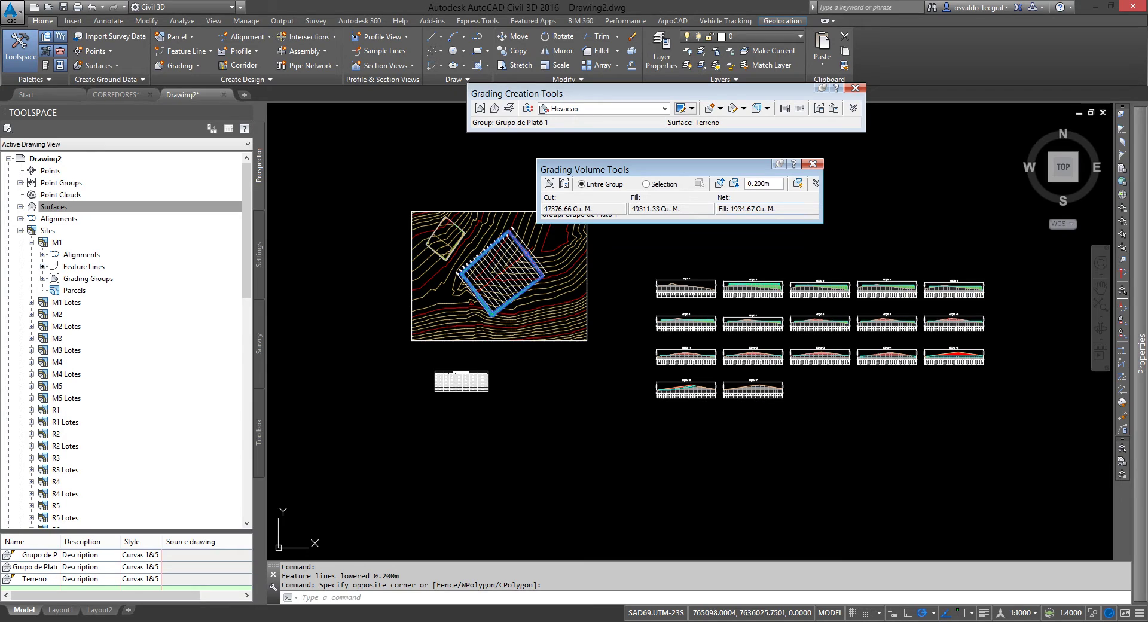
left_click(760, 183)
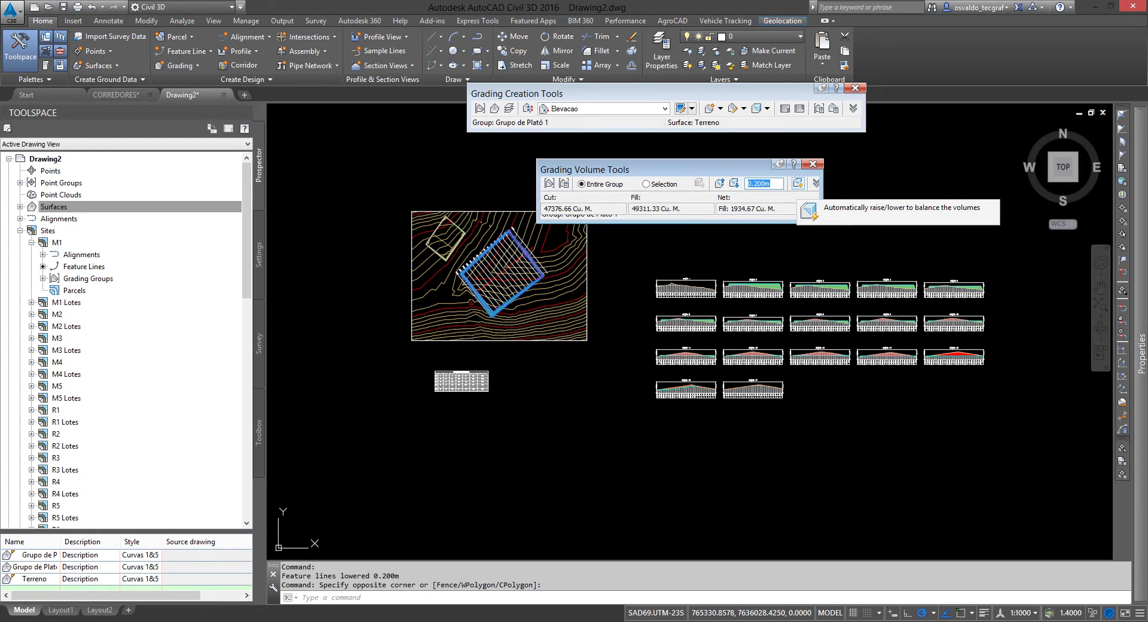
left_click(797, 183)
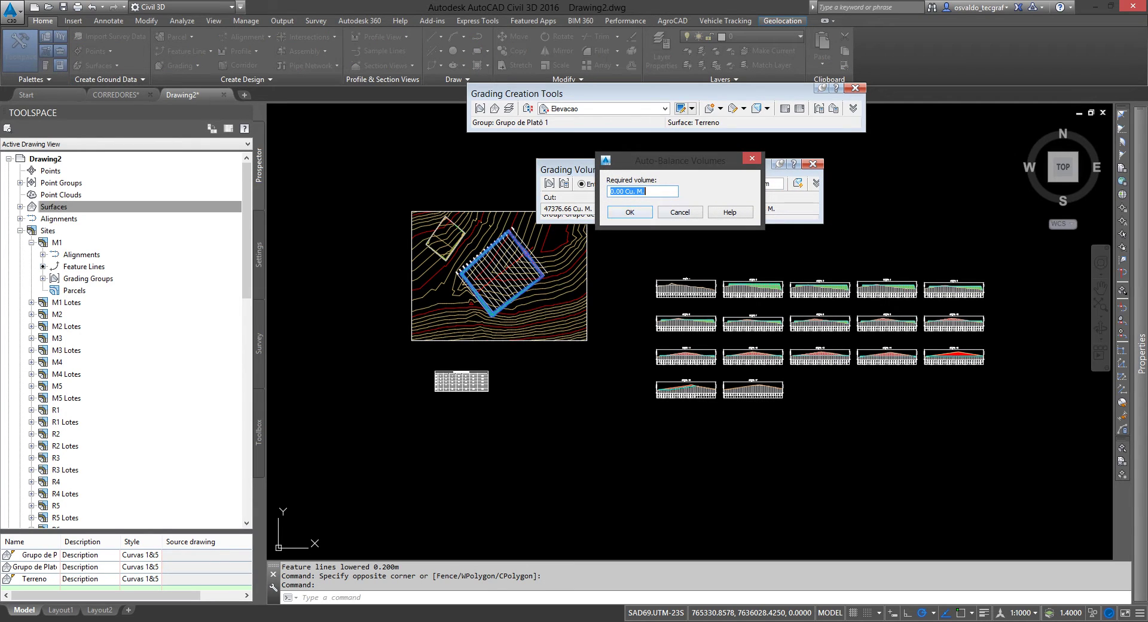
left_click_drag(670, 159, 669, 229)
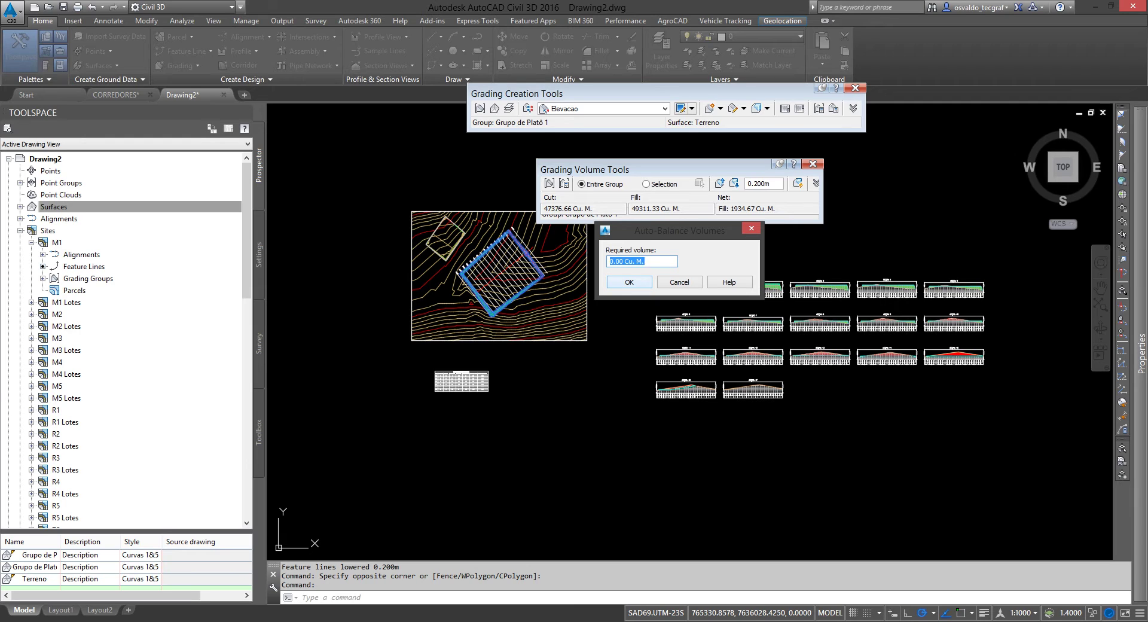
key("Return")
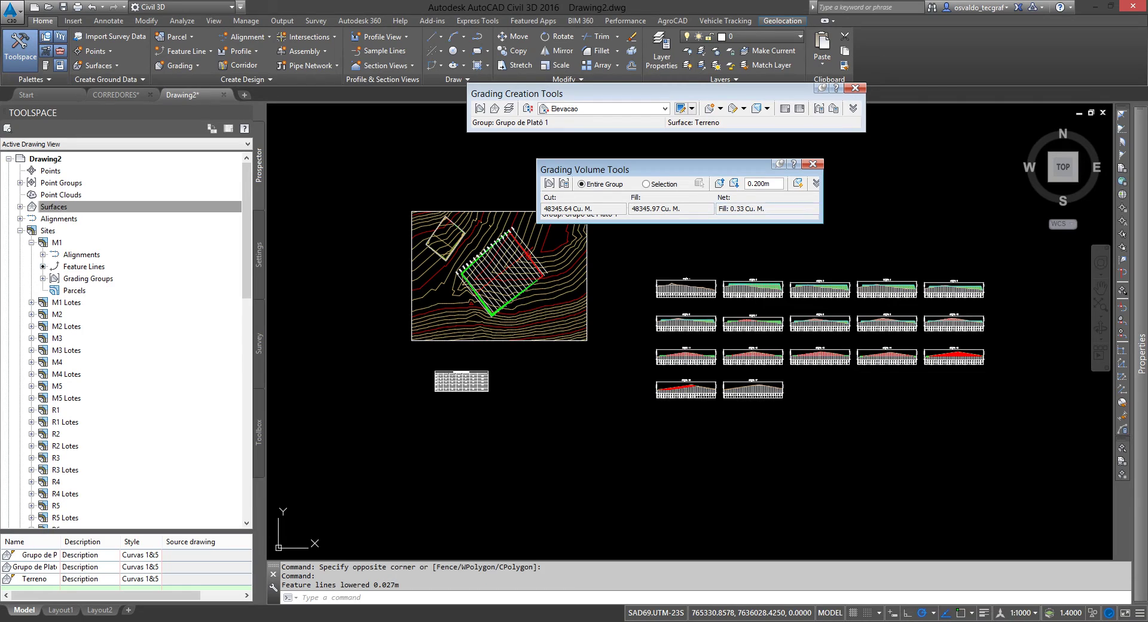
left_click(765, 208)
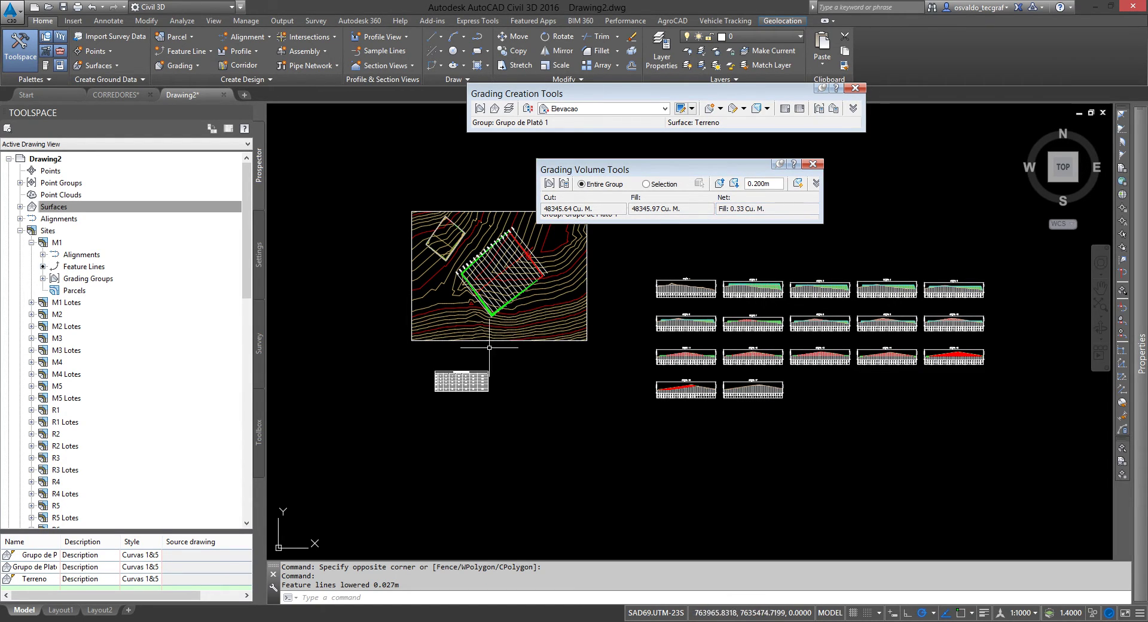
scroll(753, 356, "up", 3)
scroll(753, 355, "down", 1)
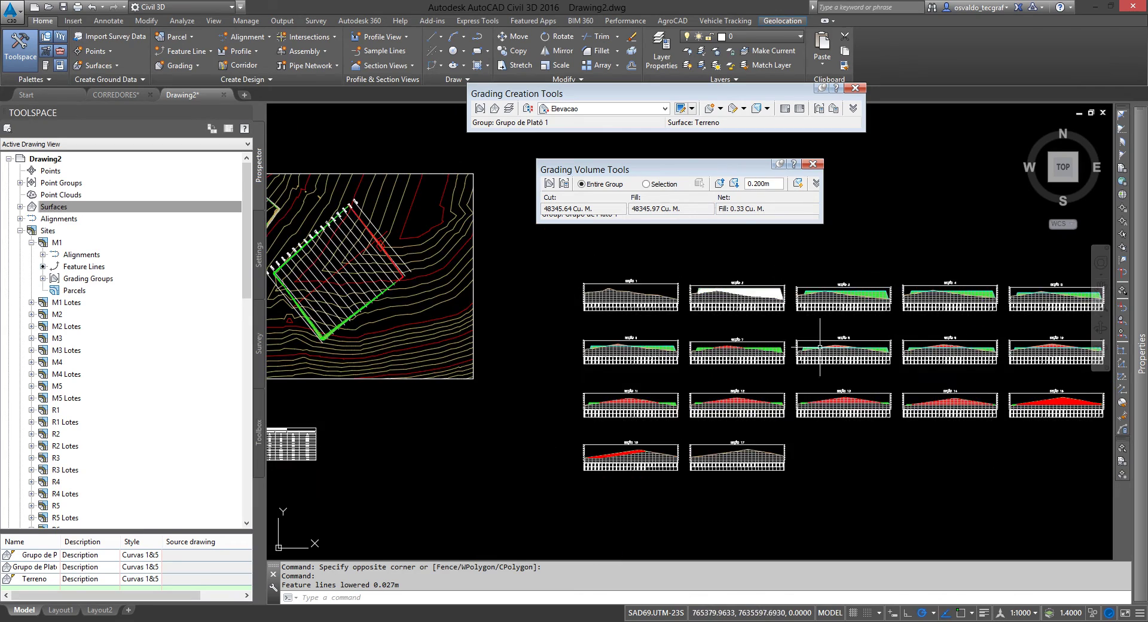
scroll(946, 391, "up", 3)
scroll(932, 385, "down", 5)
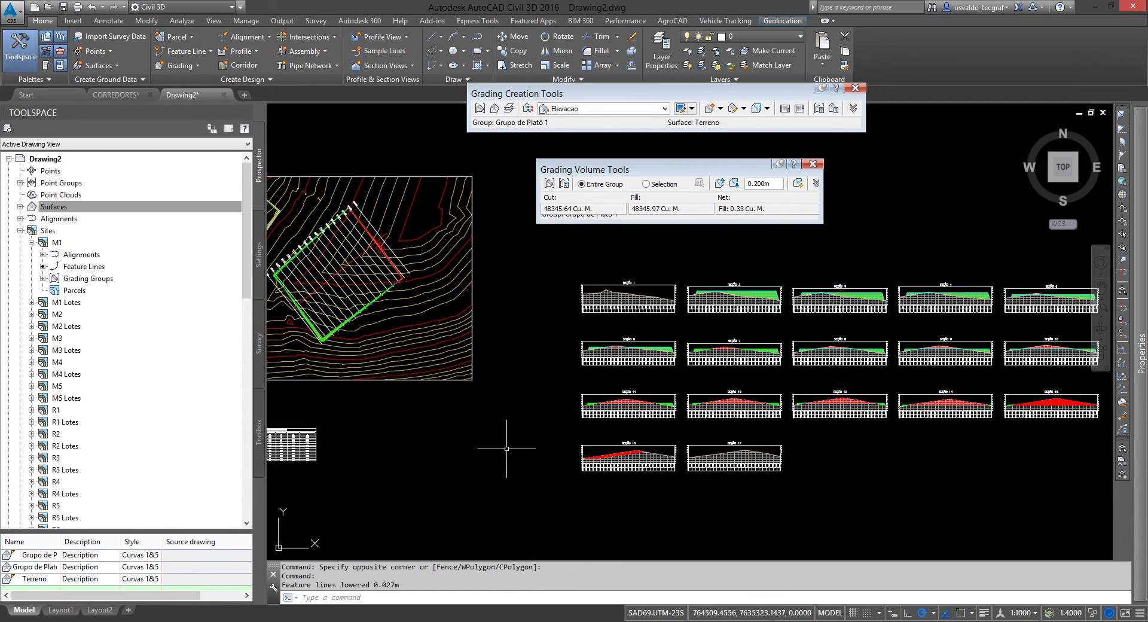
middle_click_drag(512, 456, 696, 448)
scroll(695, 448, "up", 5)
scroll(558, 324, "down", 5)
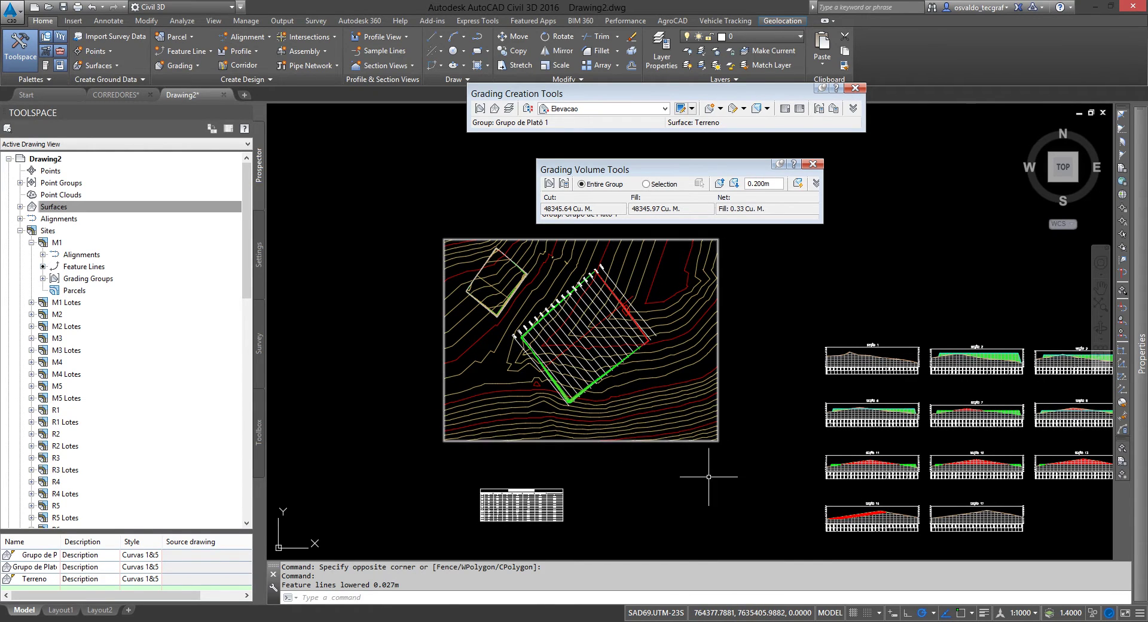
mouse_move(707, 478)
middle_mouse_down()
mouse_move(526, 469)
mouse_move(571, 474)
middle_mouse_up()
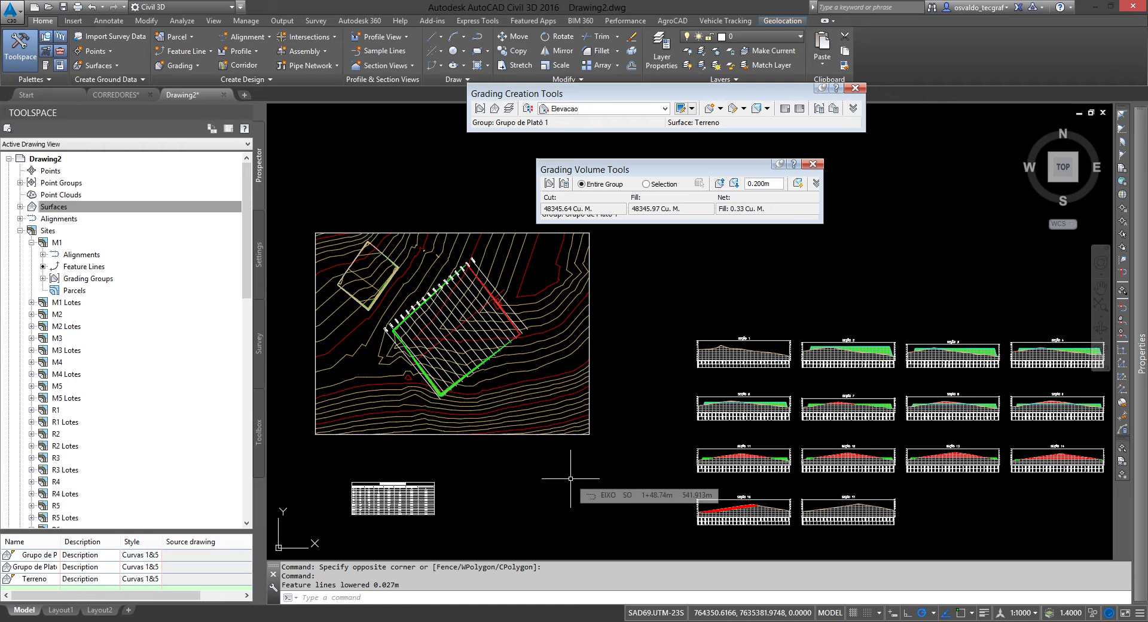
scroll(587, 455, "up", 1)
scroll(592, 419, "up", 1)
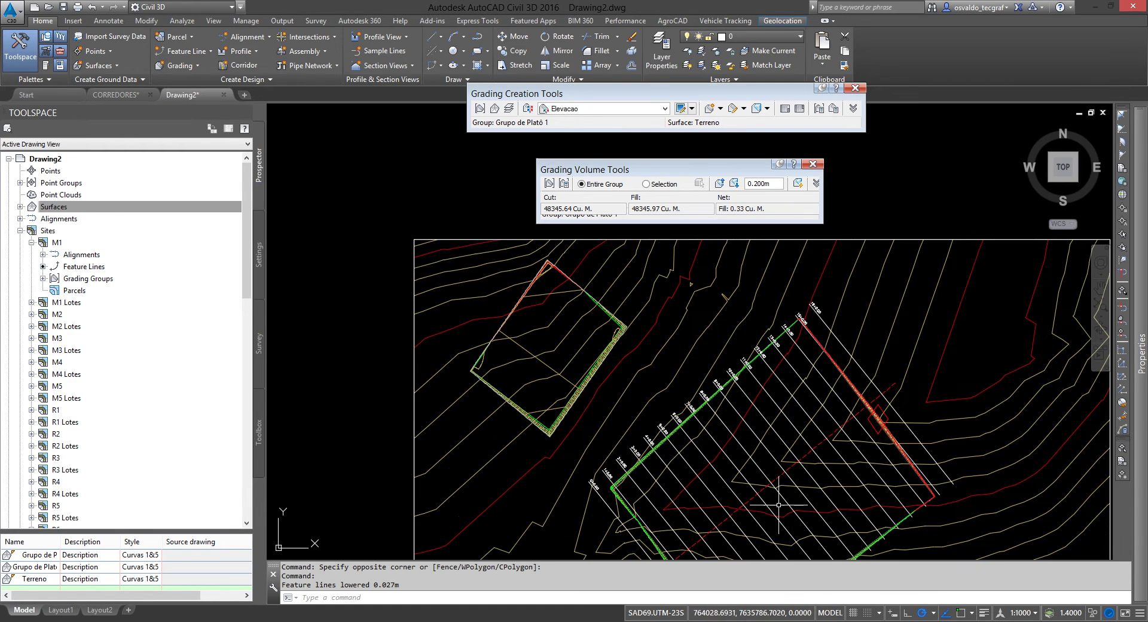
scroll(595, 401, "up", 2)
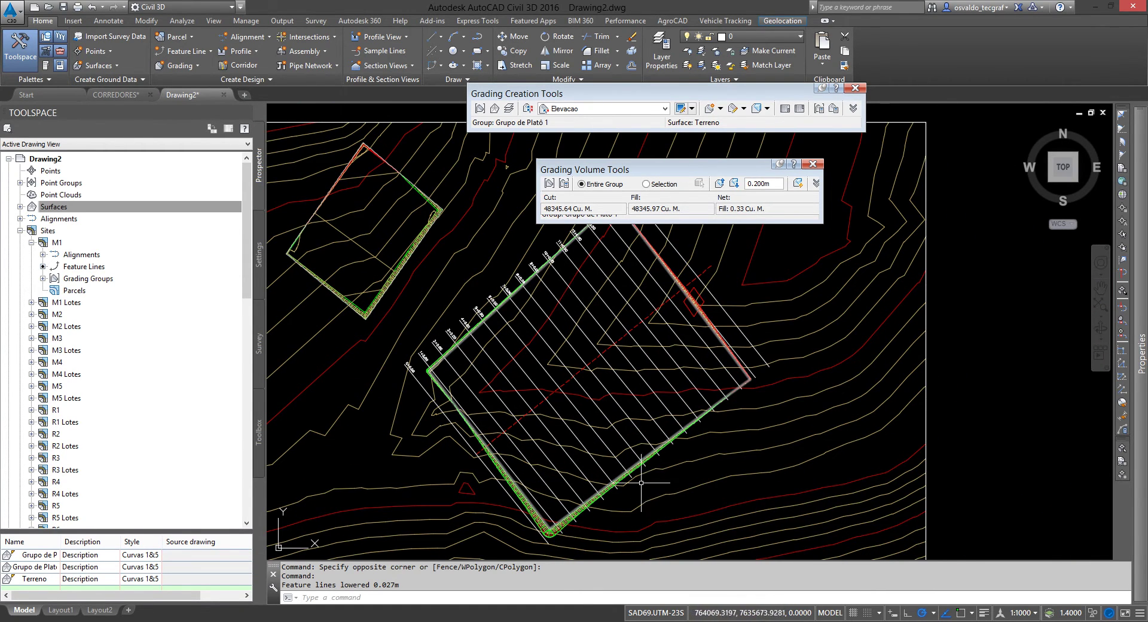
scroll(688, 419, "down", 1)
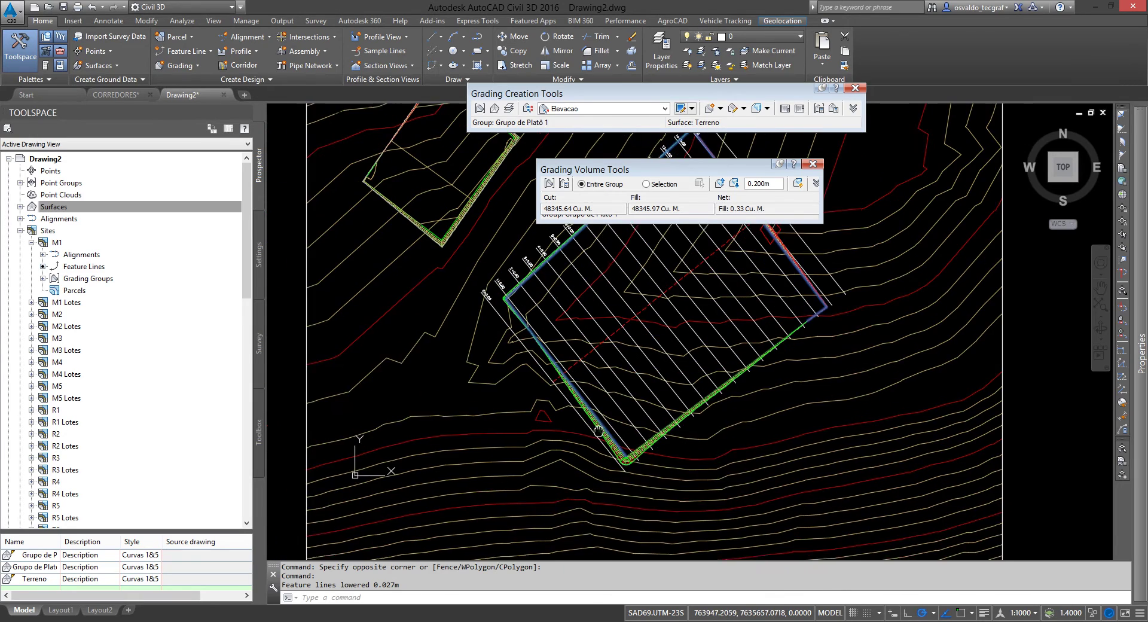
scroll(620, 439, "up", 1)
scroll(620, 439, "up", 4)
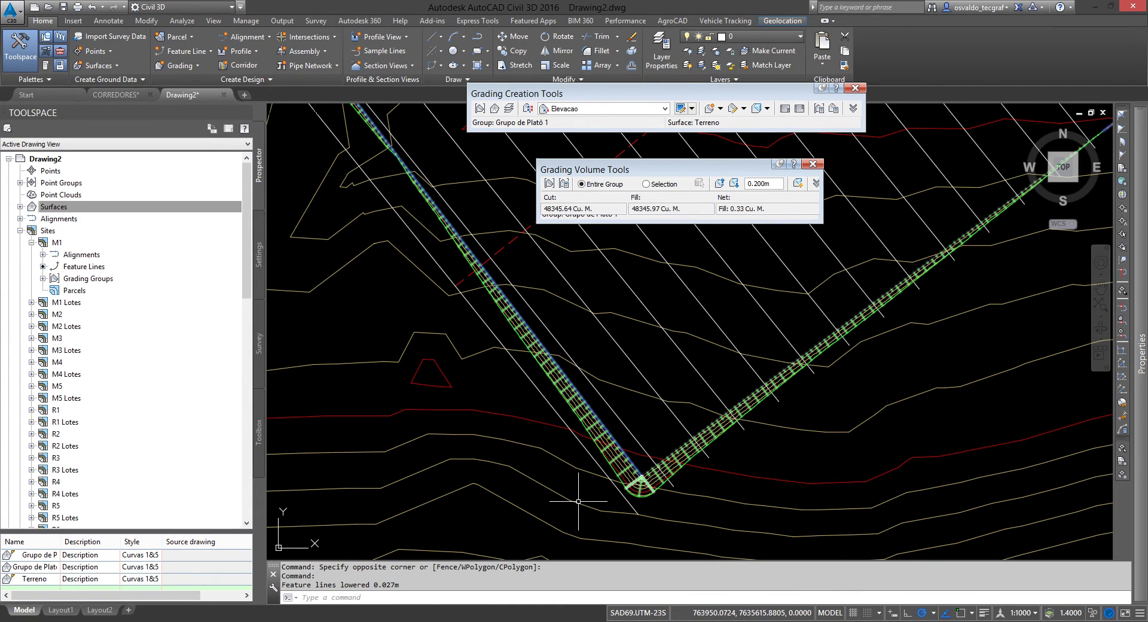
scroll(658, 461, "down", 5)
middle_click_drag(630, 424, 605, 359)
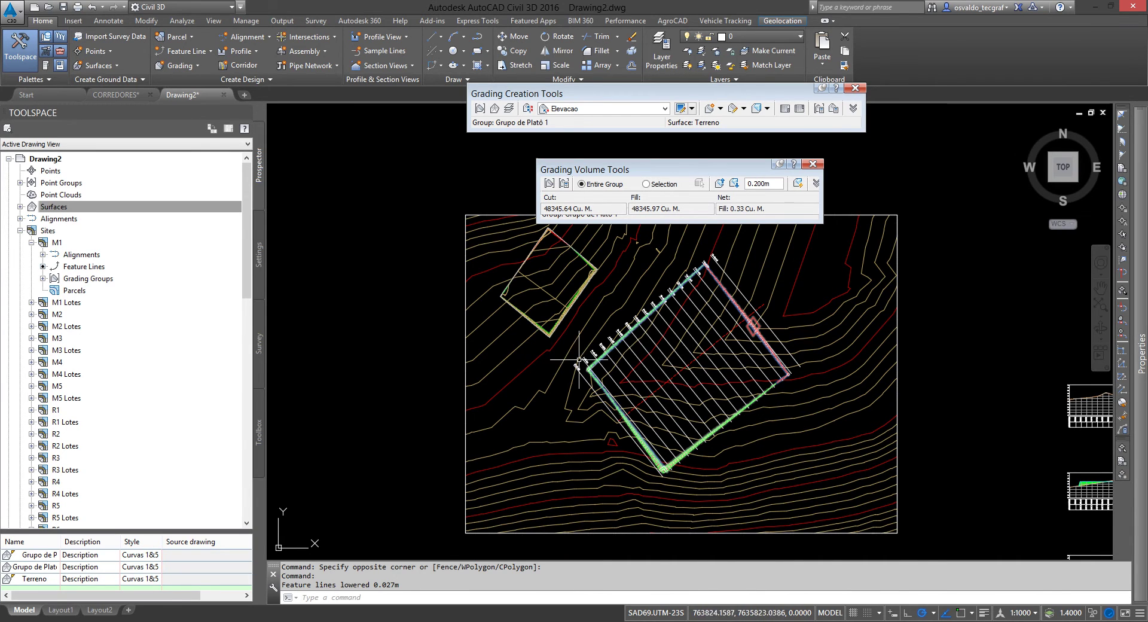
middle_click_drag(549, 285, 592, 327)
scroll(593, 326, "up", 6)
scroll(607, 392, "down", 3)
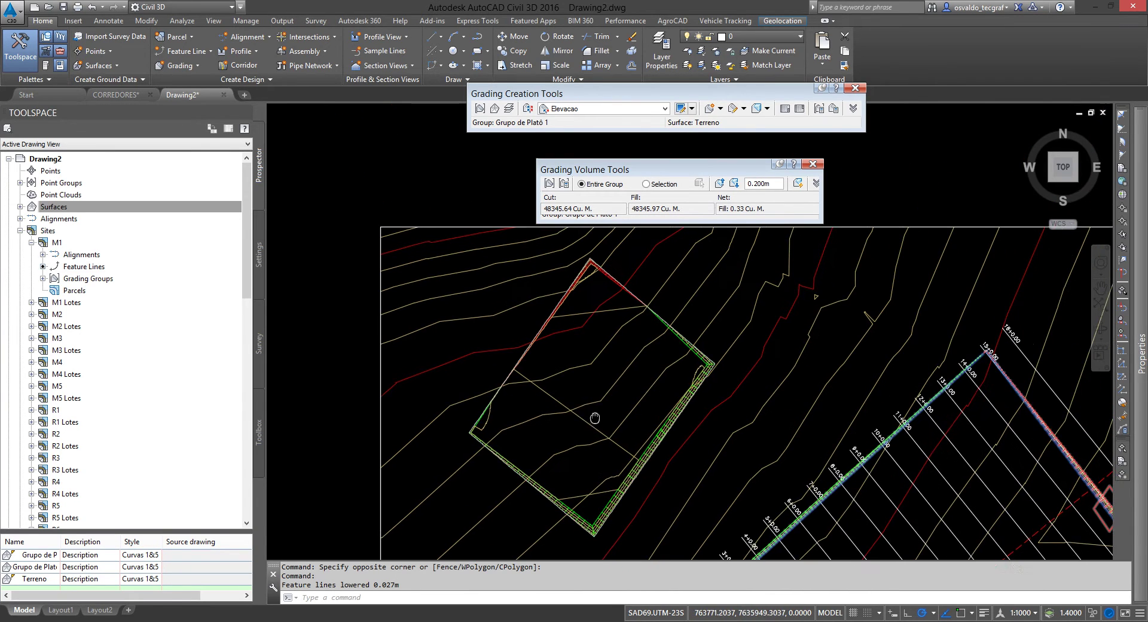
Switch to Grupo de Platô 2, showing cut 21782.68 and fill 3158.70 Cu. M
left_click(479, 108)
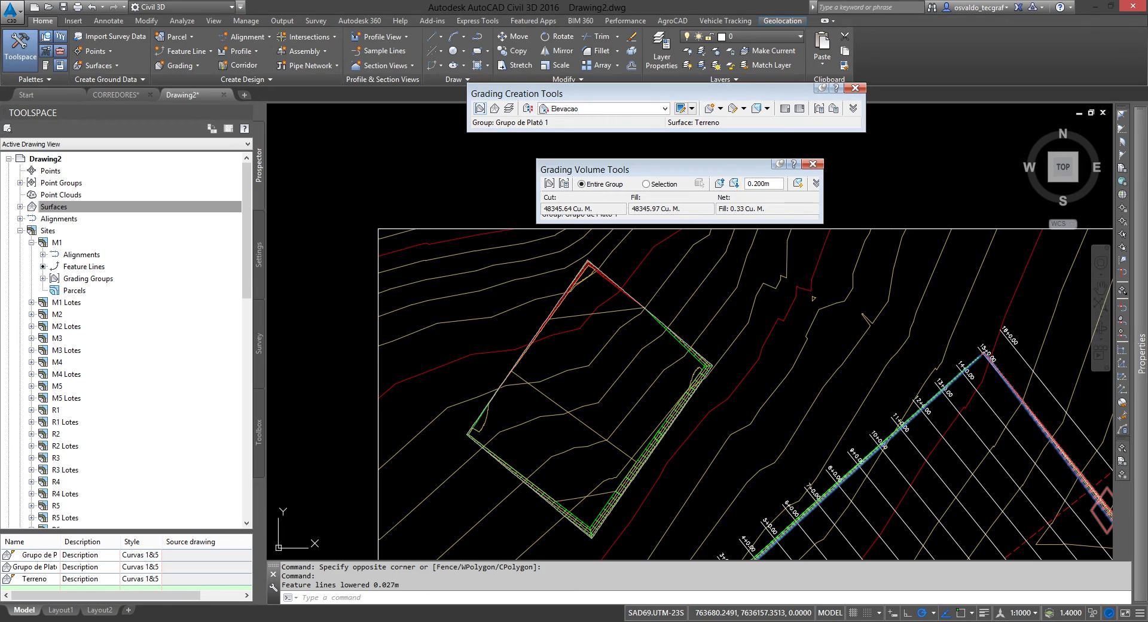
left_click(339, 200)
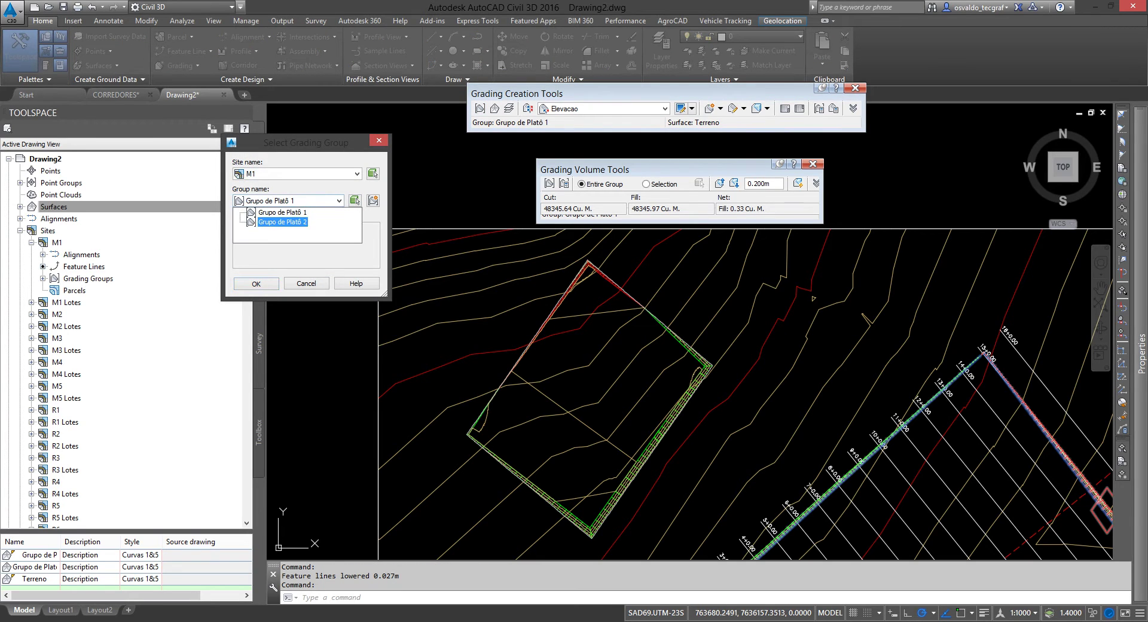
left_click(283, 222)
left_click(255, 283)
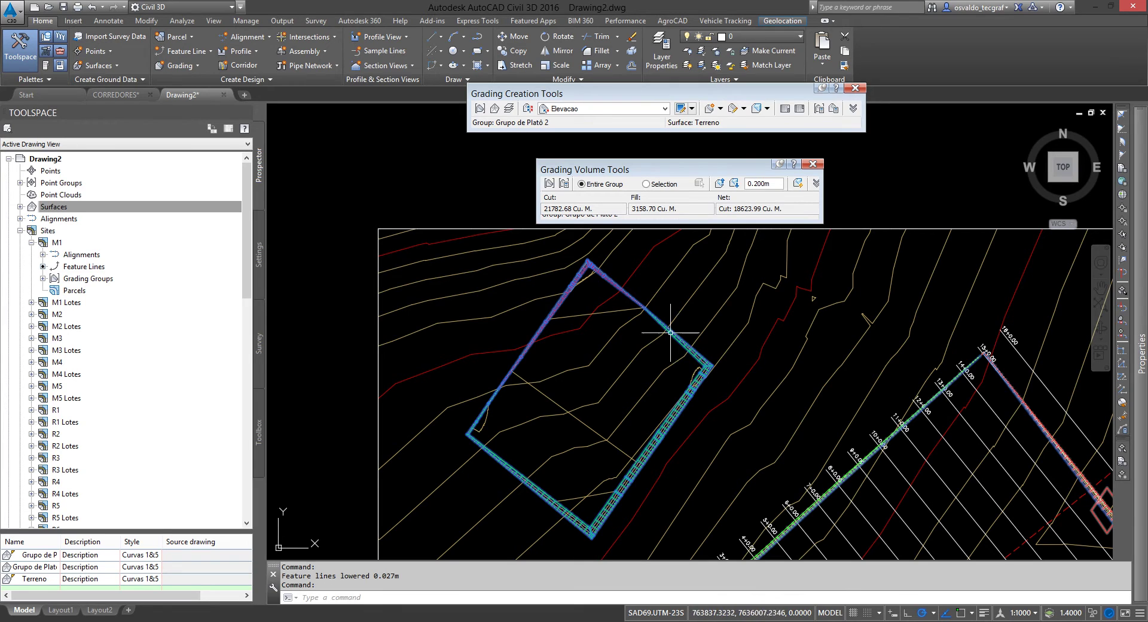
Begin converting the small square's outline into feature lines, then cancel the conversion
left_click(211, 50)
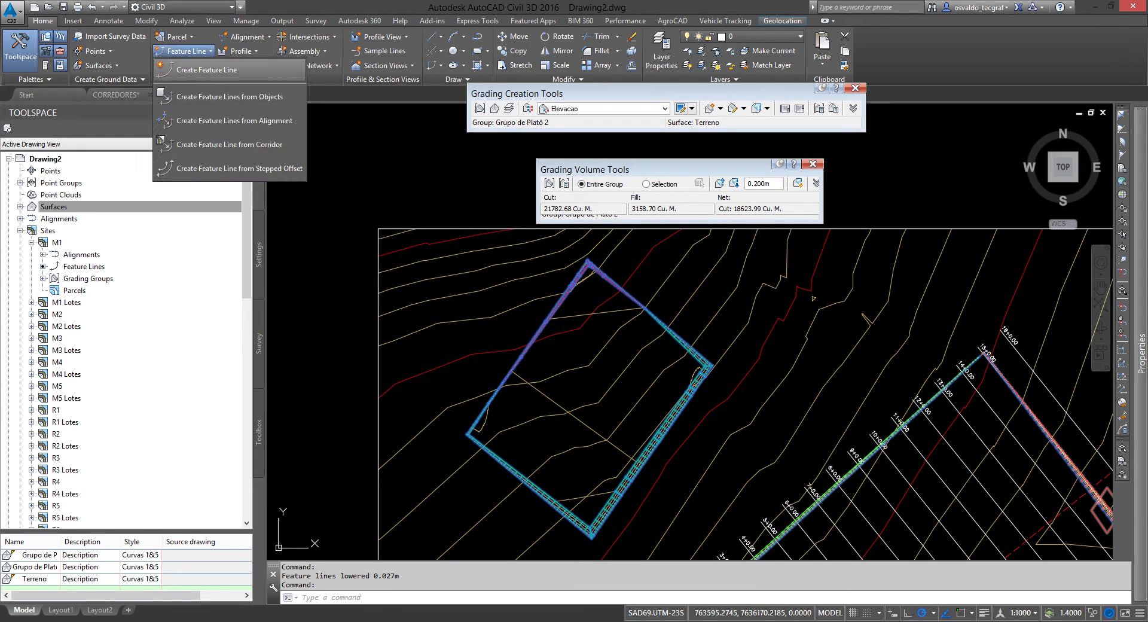
left_click(227, 97)
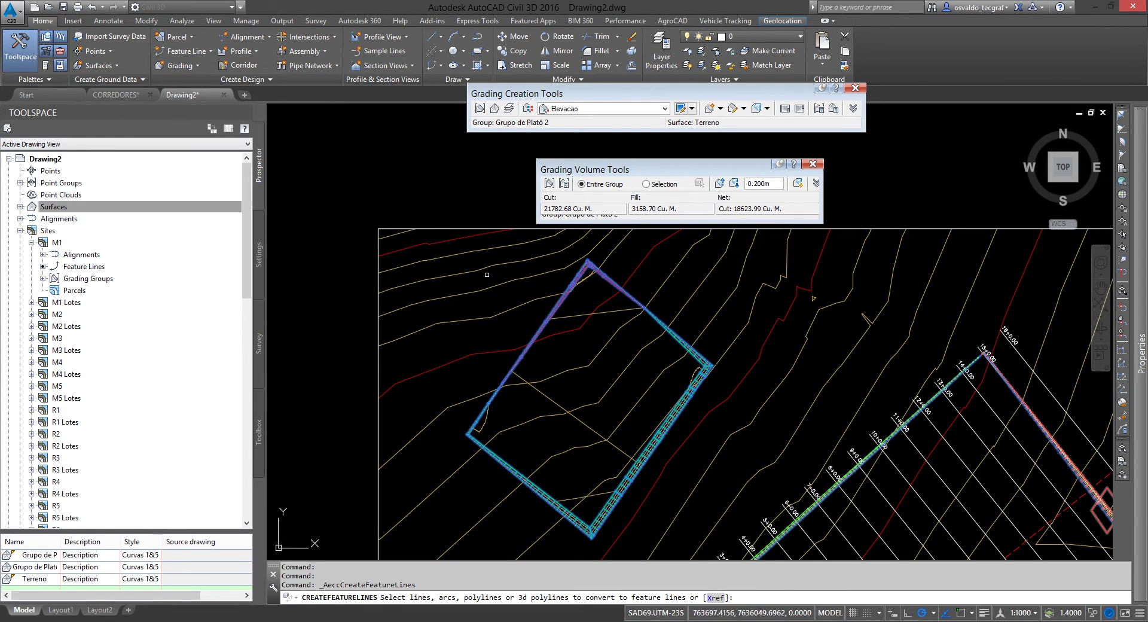
left_click(460, 232)
right_click(460, 233)
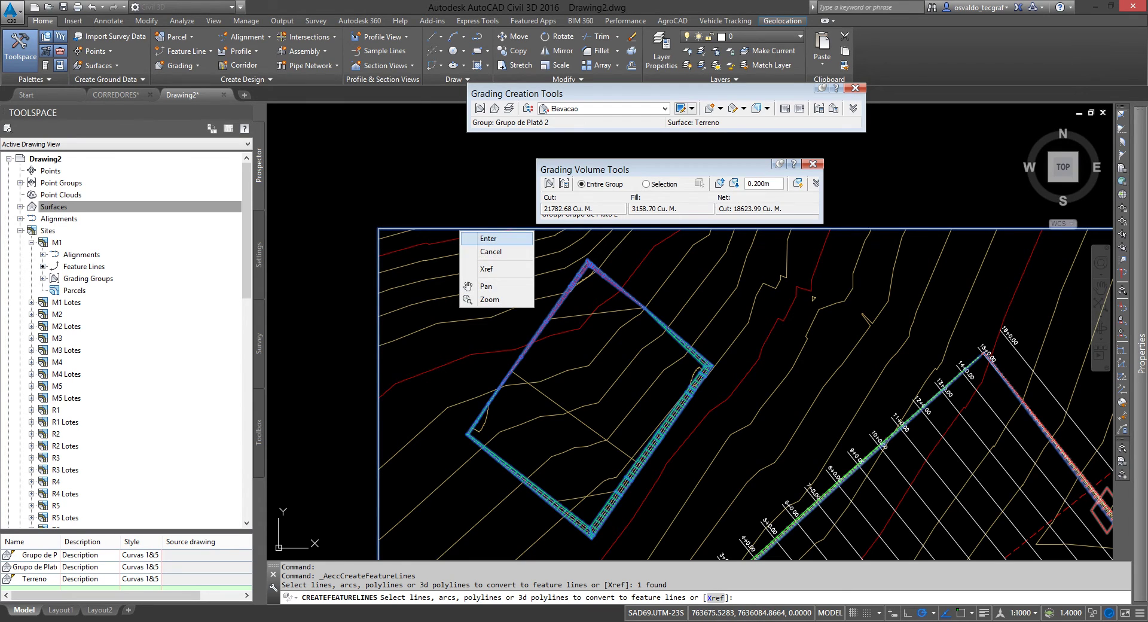
left_click(473, 237)
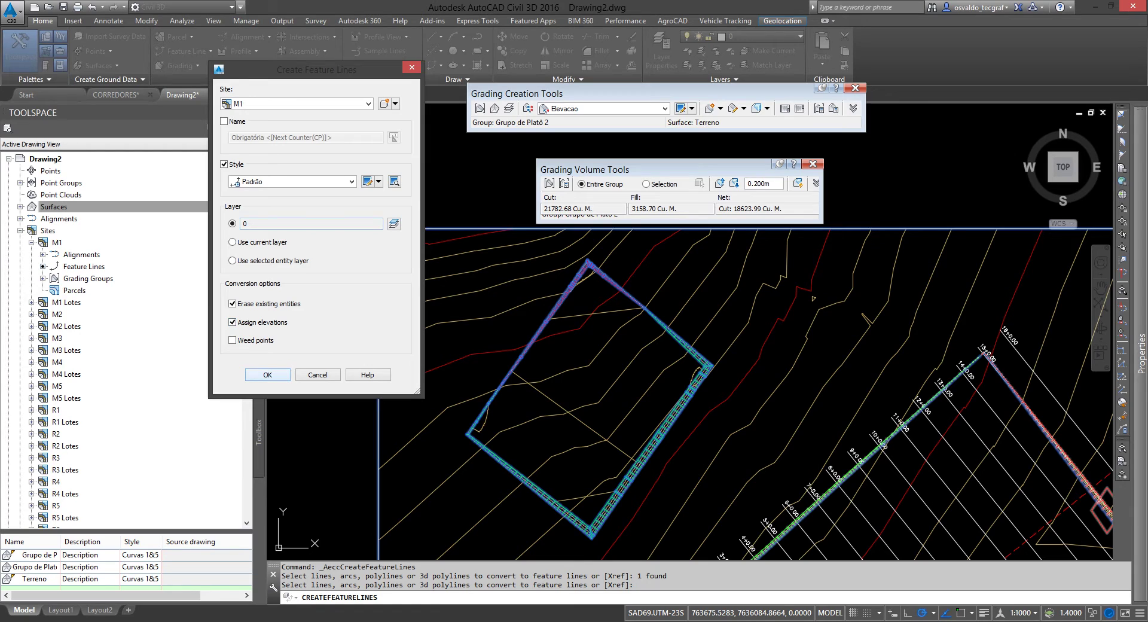
left_click(317, 374)
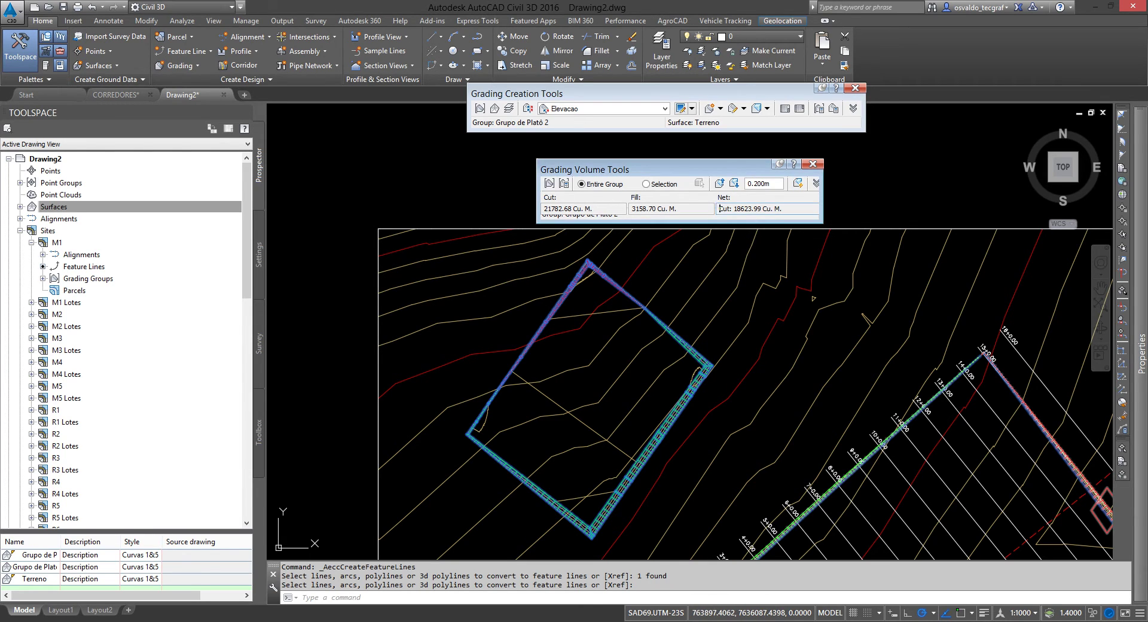
Close Grading Volume Tools and reopen the grading group selection for site M1
left_click(762, 183)
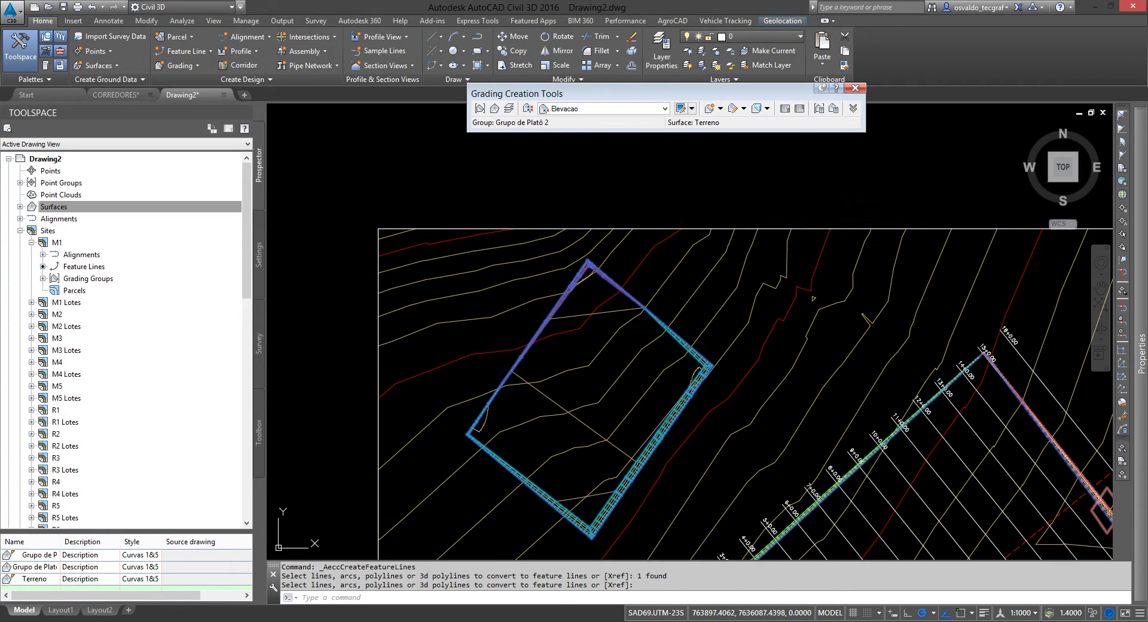
left_click(813, 164)
left_click(756, 108)
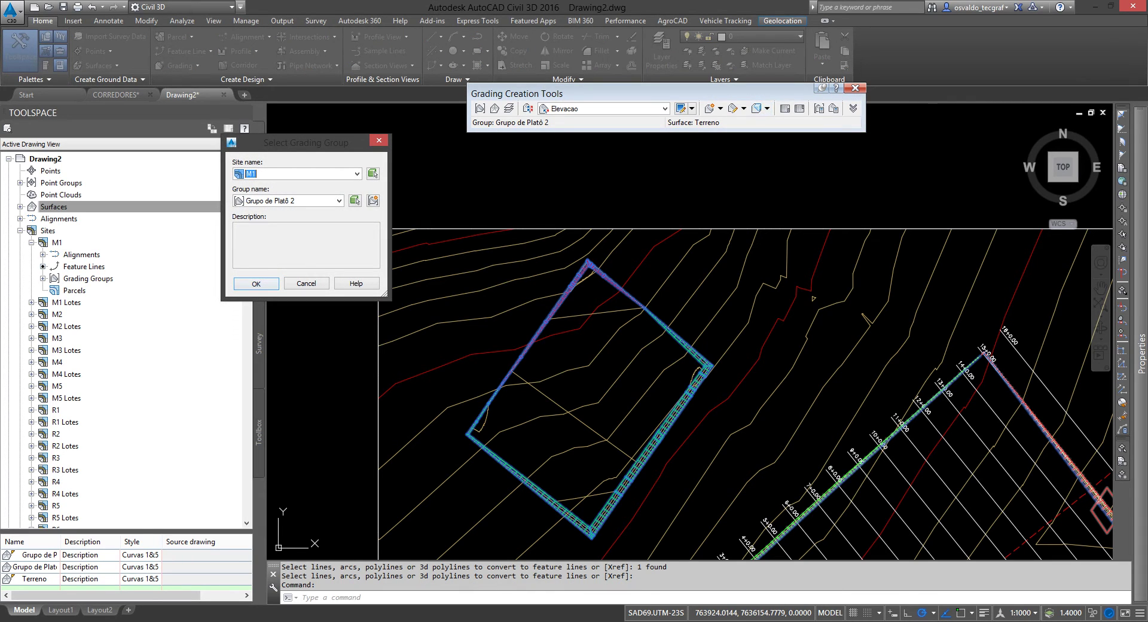
Confirm Grupo de Platô 2 and zoom in to read its net cut of 18623.99 Cu. M
left_click(256, 283)
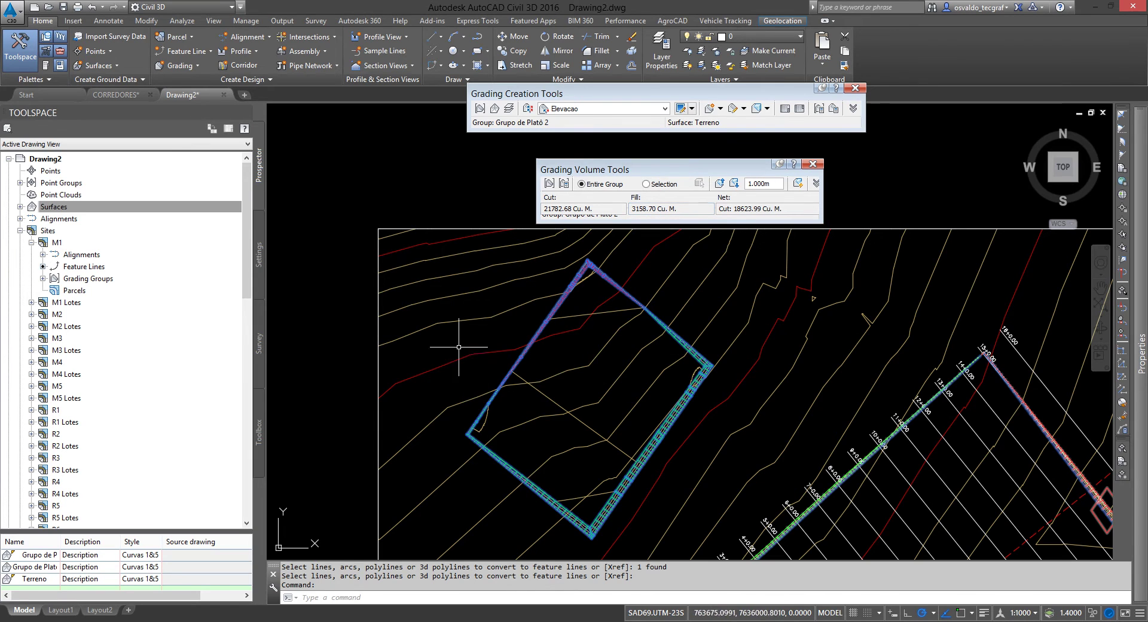
scroll(701, 463, "down", 8)
scroll(638, 290, "up", 2)
scroll(638, 289, "up", 2)
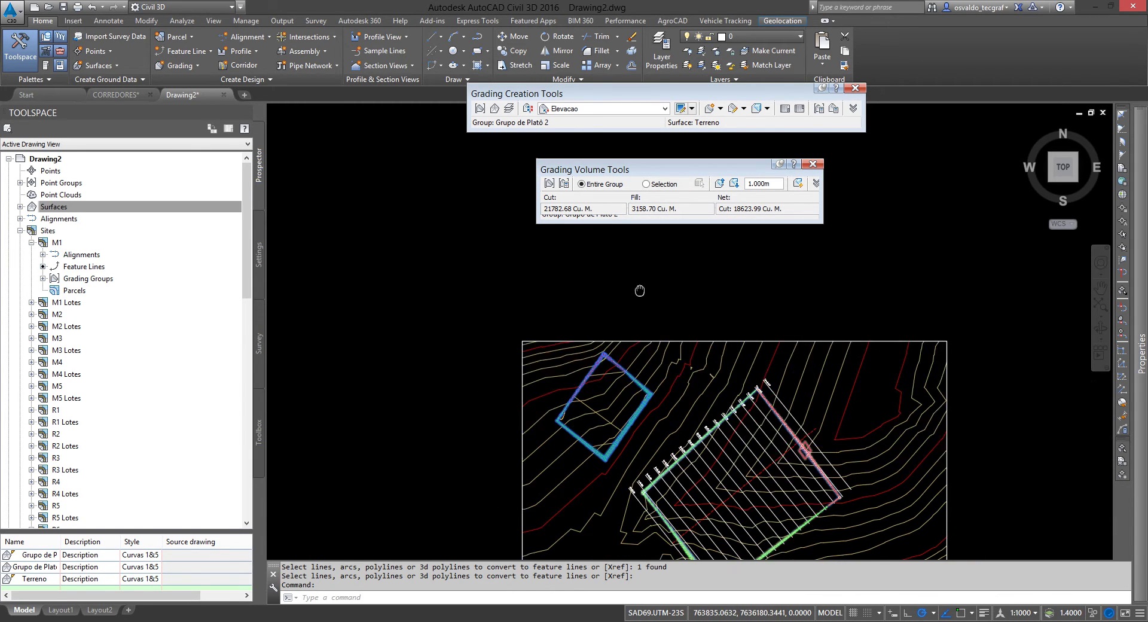
scroll(557, 421, "up", 1)
scroll(557, 421, "up", 2)
scroll(534, 476, "up", 1)
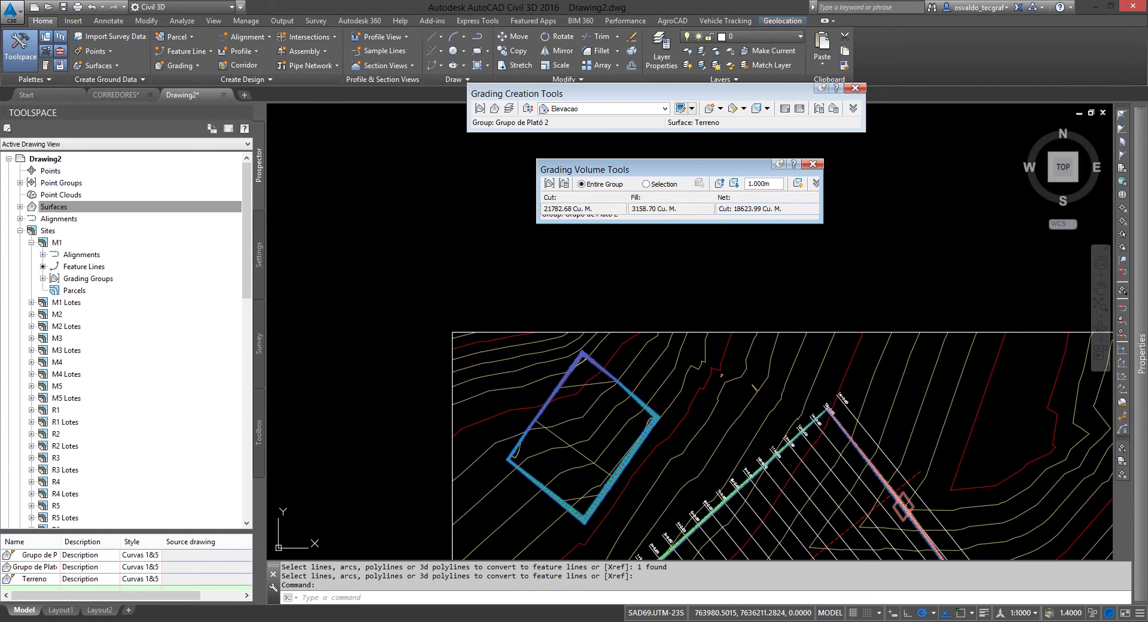
left_click_drag(782, 208, 720, 208)
left_click(782, 208)
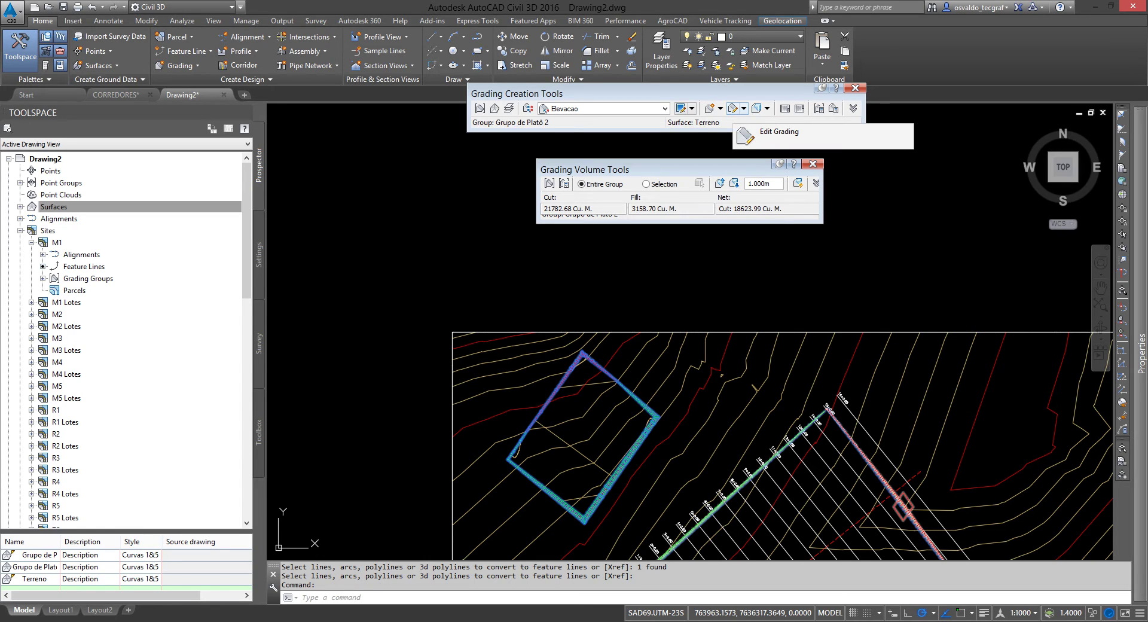
Set the pad grading elevation to 641.5, keeping 1:1 cut and 1.5:1 fill slopes
left_click(733, 108)
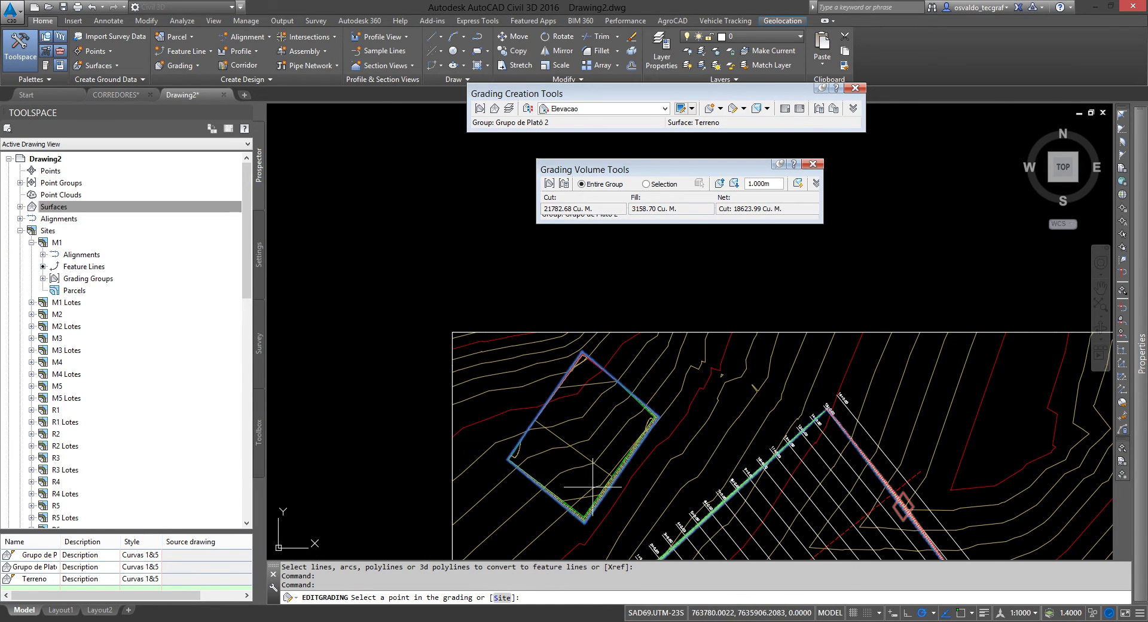
scroll(611, 484, "up", 4)
left_click(625, 483)
type("642")
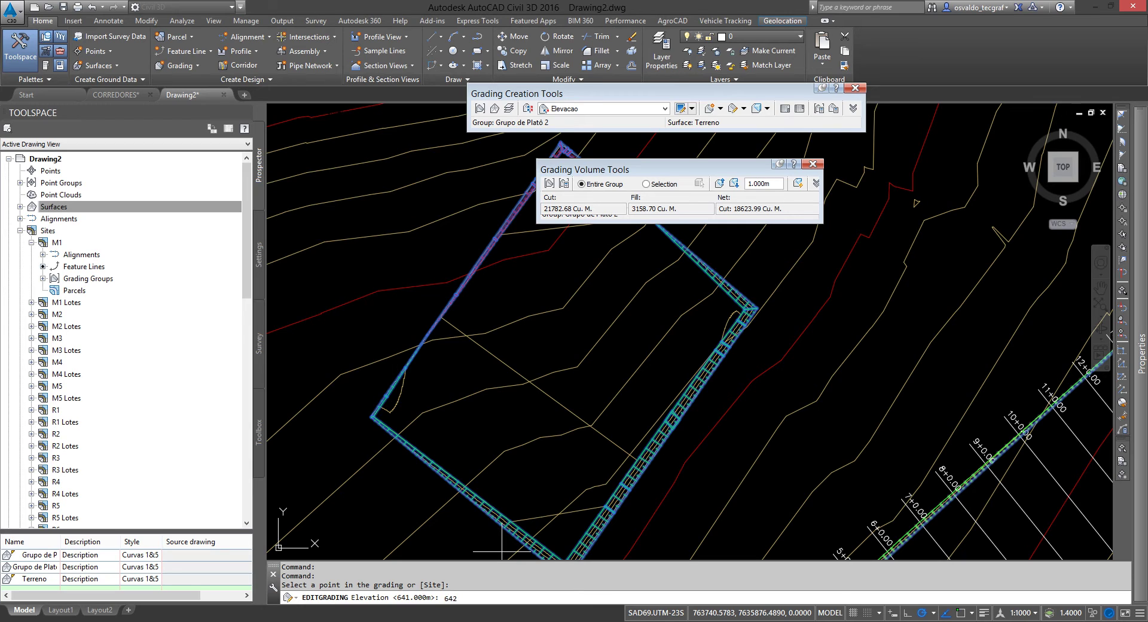
key("BackSpace")
type("1.5")
key("Return")
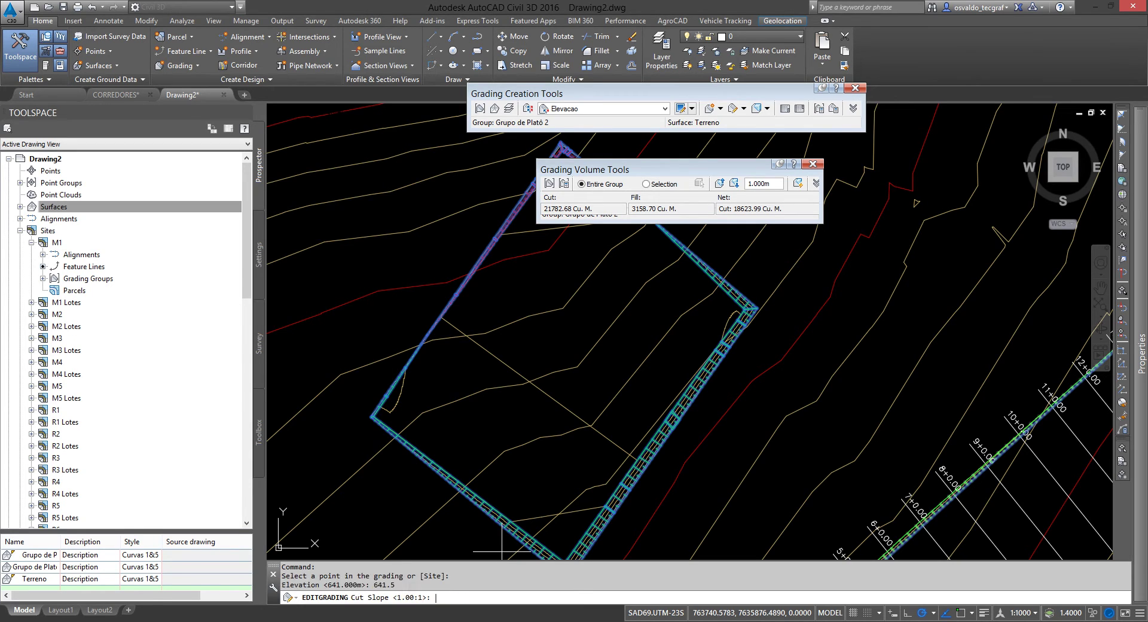
key("Return")
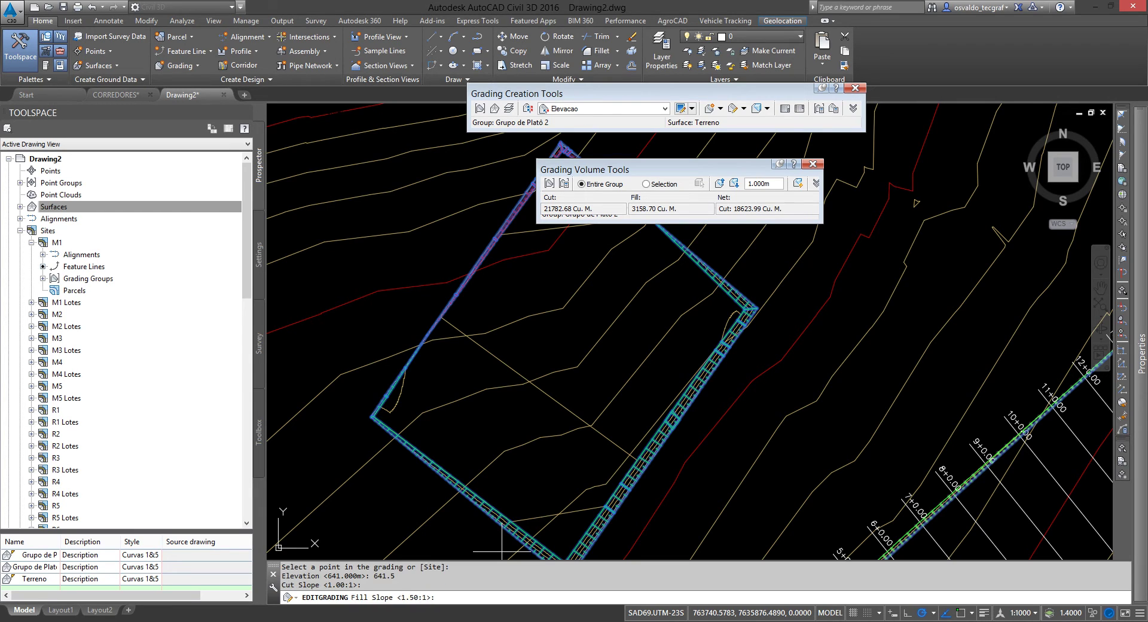
key("Return")
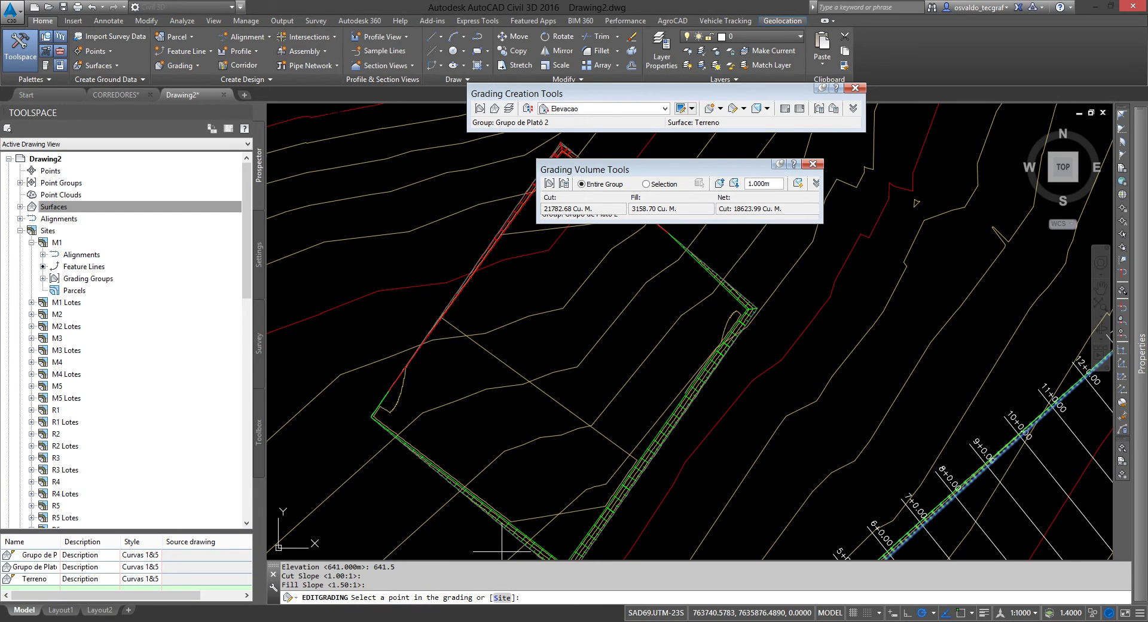
key("Return")
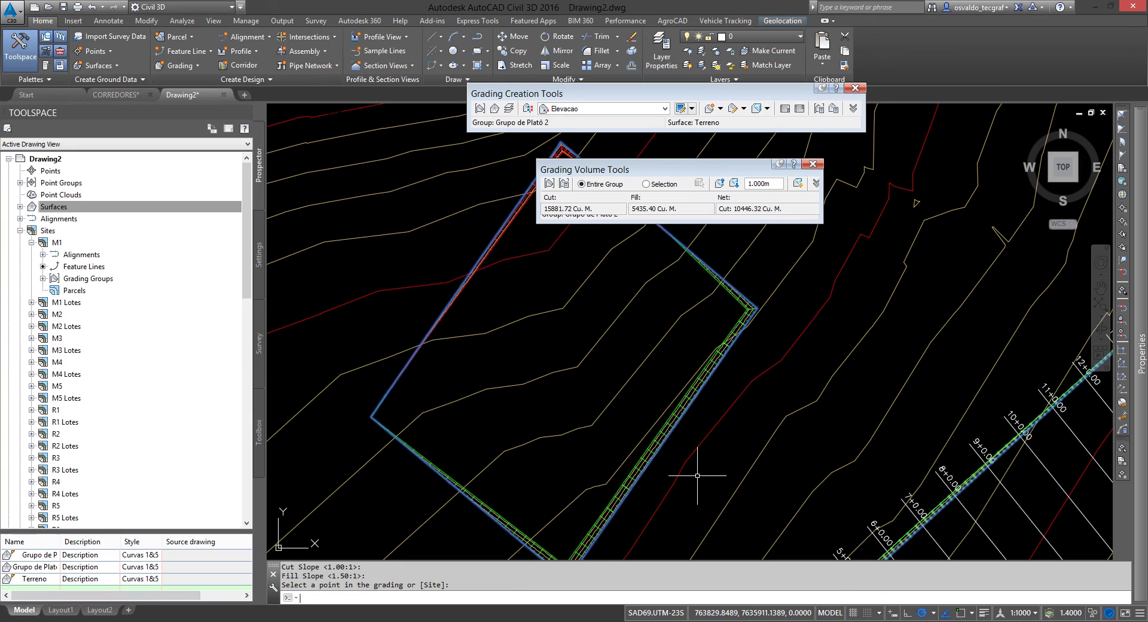
key("Return")
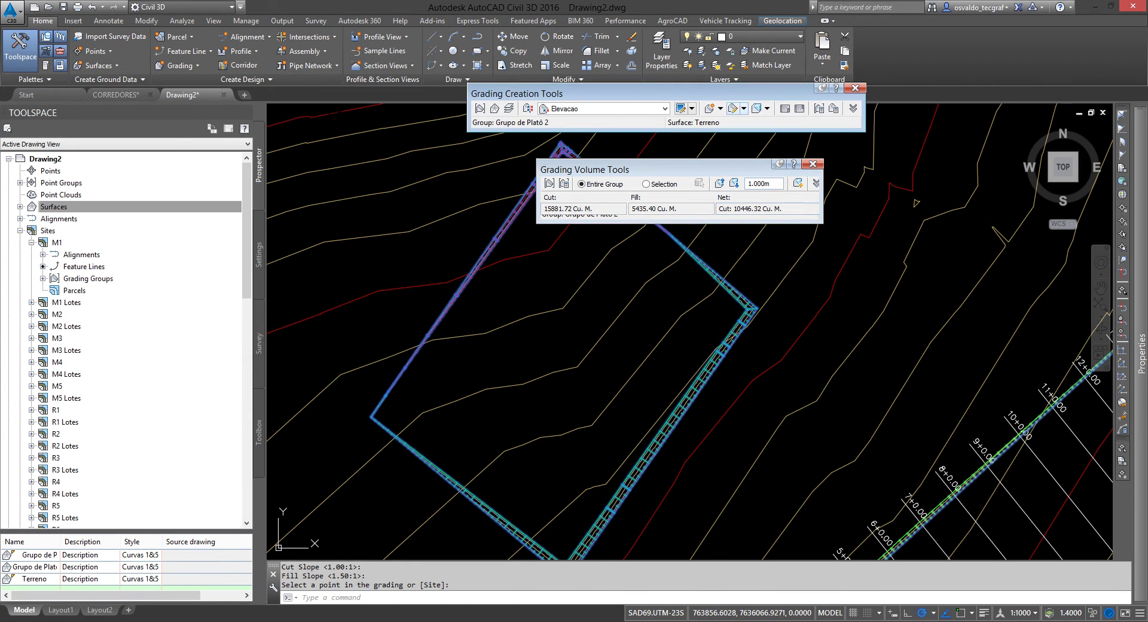
Edit the pad grading to elevation 642.5 with default slopes, giving net fill 6094.15
left_click(737, 108)
left_click(687, 397)
type("642.5")
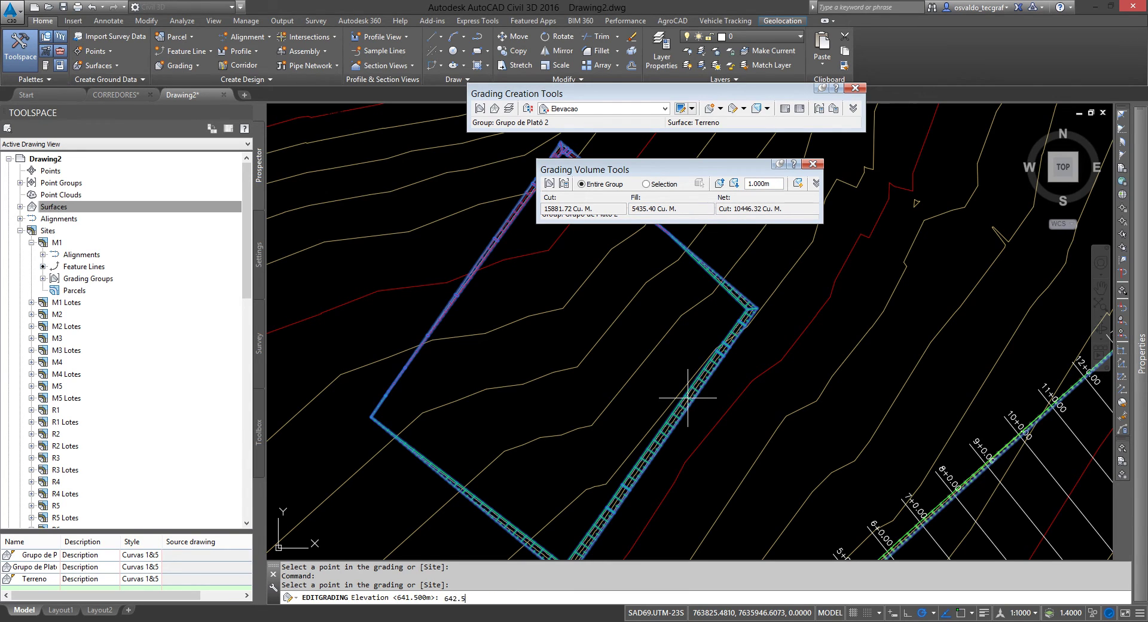
key("Return")
key("Return")
key("Return")
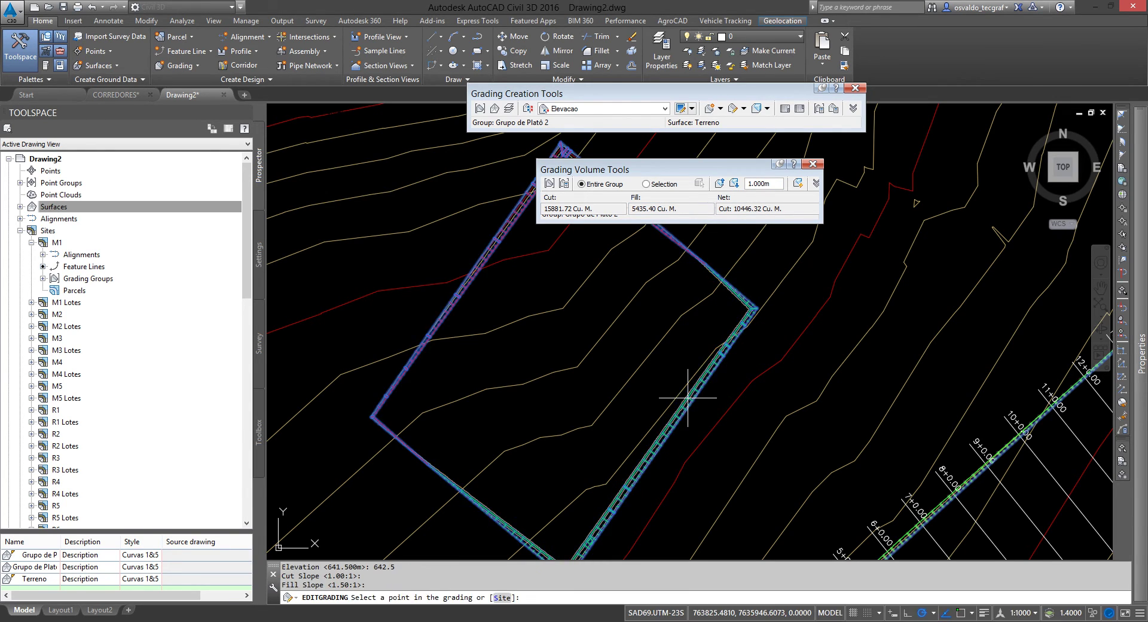
key("Return")
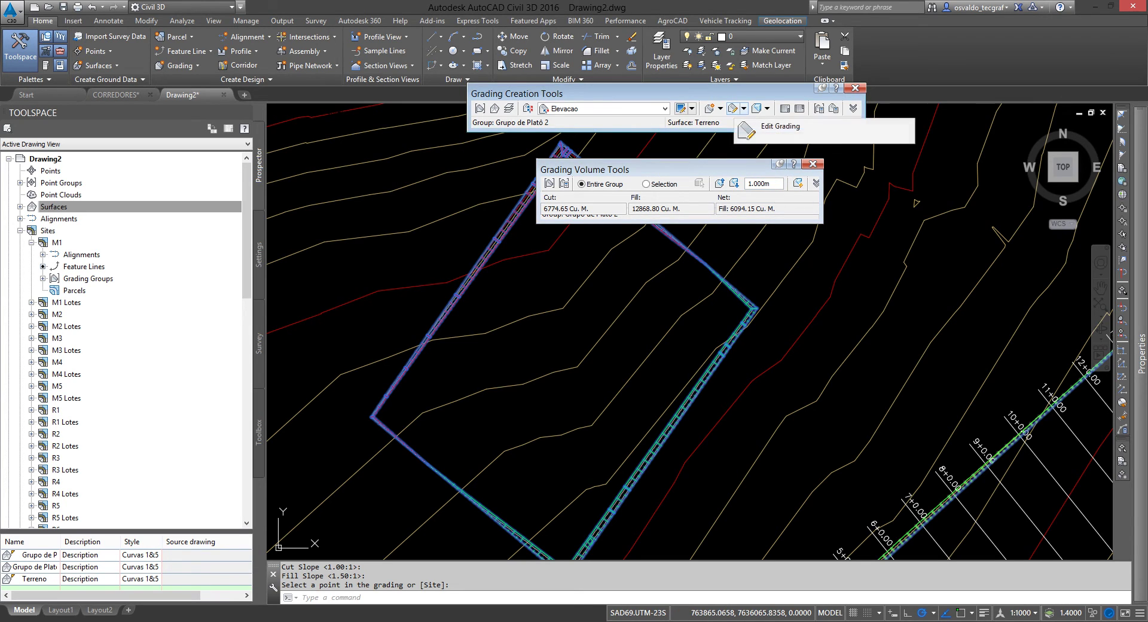
Re-edit the pad grading to elevation 642, keeping the default slopes
left_click(733, 108)
left_click(633, 480)
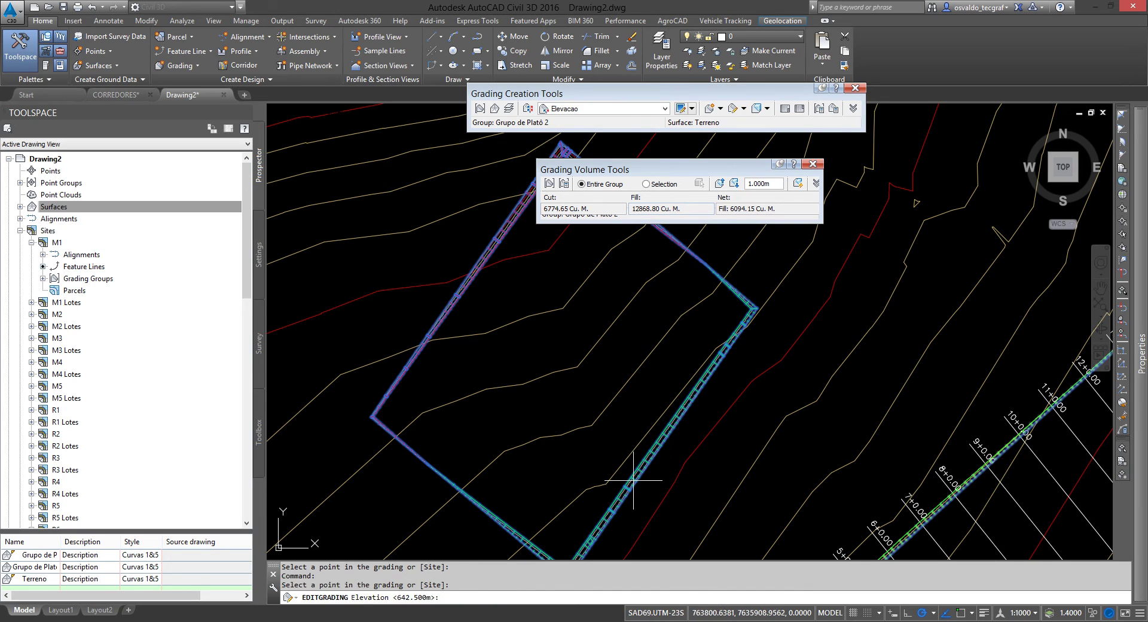
type("642")
key("Return")
key("Return")
key("Return")
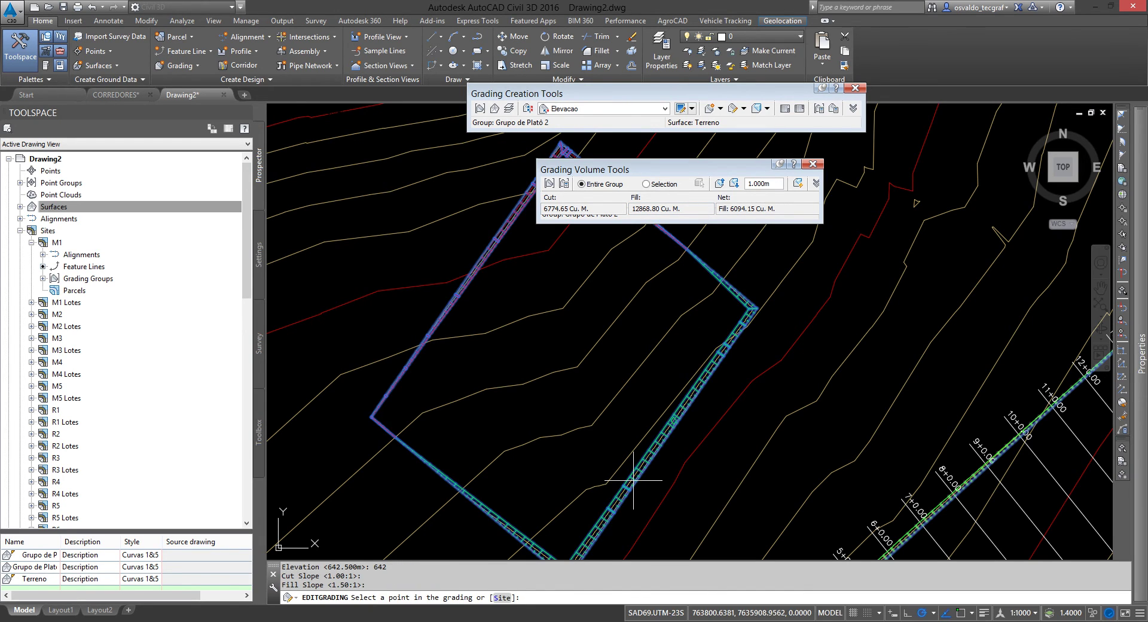
key("Return")
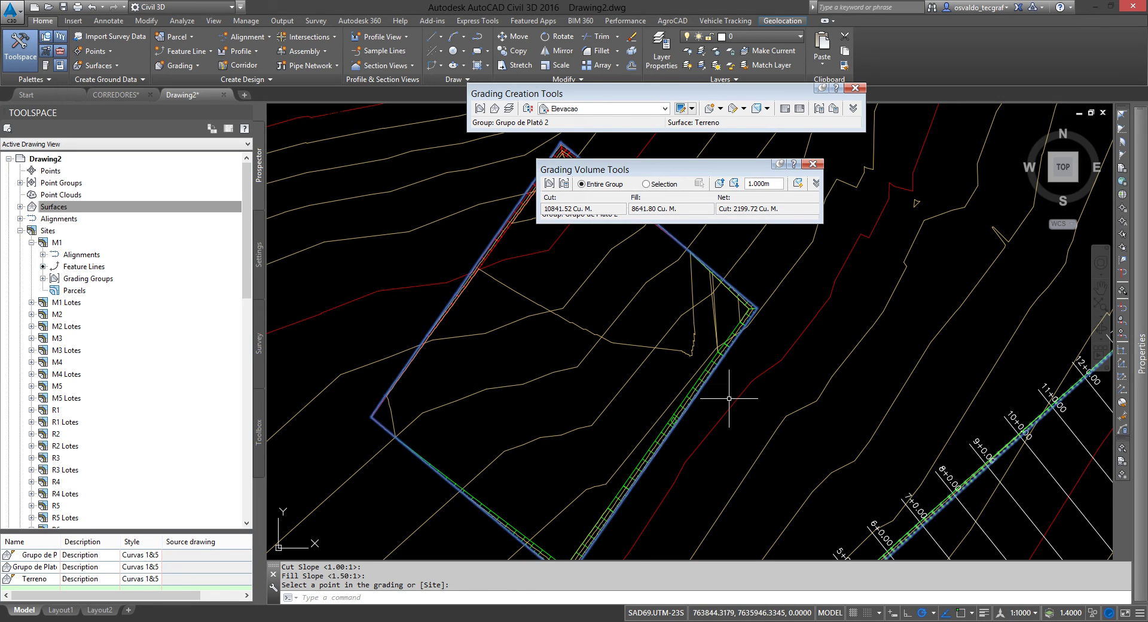
scroll(729, 398, "down", 6)
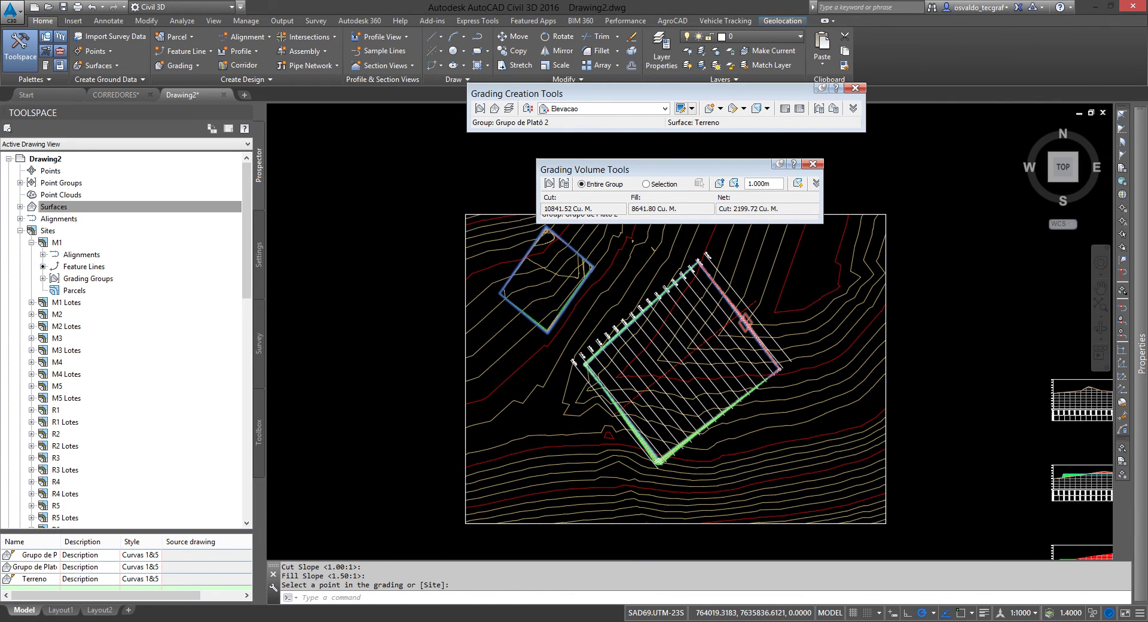
mouse_move(544, 327)
middle_mouse_down()
mouse_move(585, 422)
mouse_move(575, 437)
middle_mouse_up()
scroll(583, 350, "up", 1)
scroll(582, 349, "up", 1)
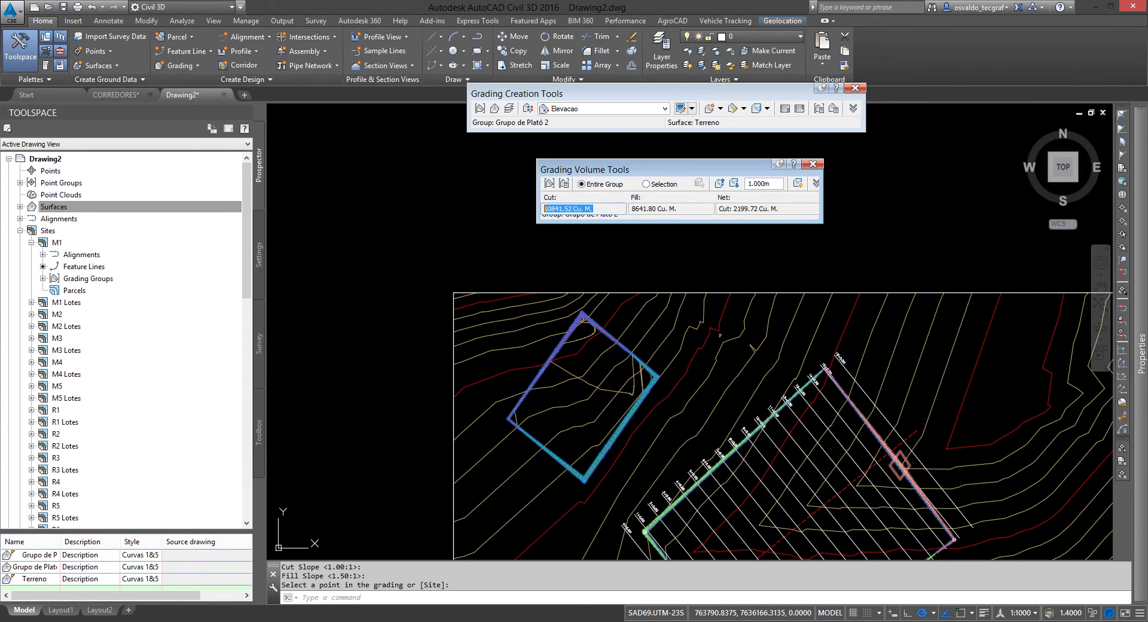
mouse_move(678, 208)
left_mouse_down()
mouse_move(543, 208)
mouse_move(593, 208)
left_mouse_up()
left_click(593, 208)
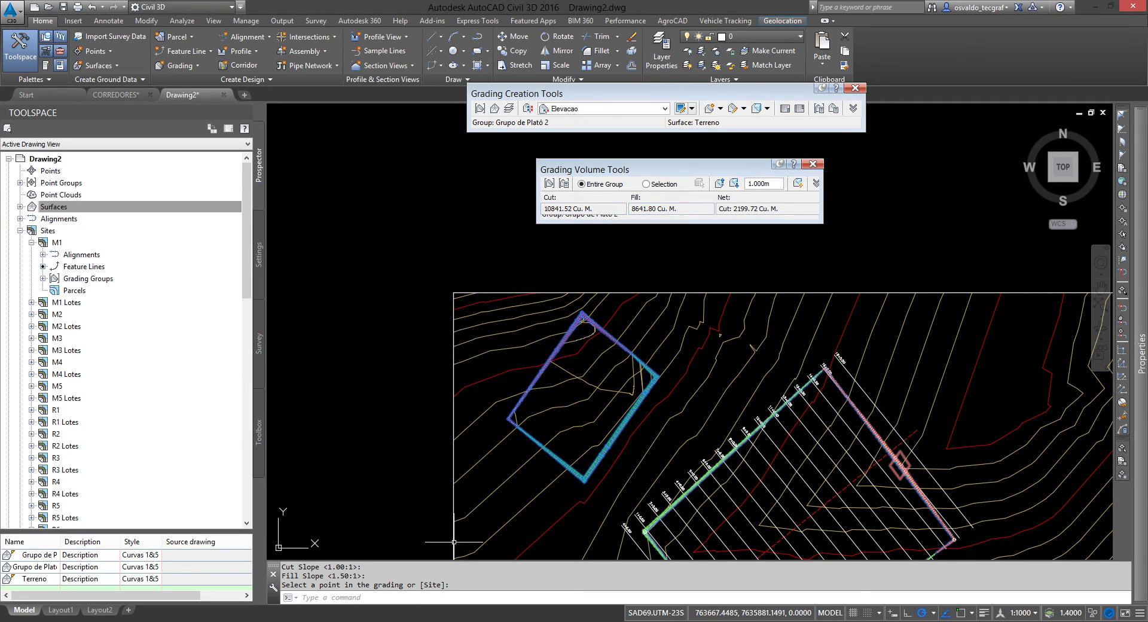
Use CAL to evaluate 10841.52/8641.8, giving a cut/fill ratio of 1.25454419
type("cal")
key("Return")
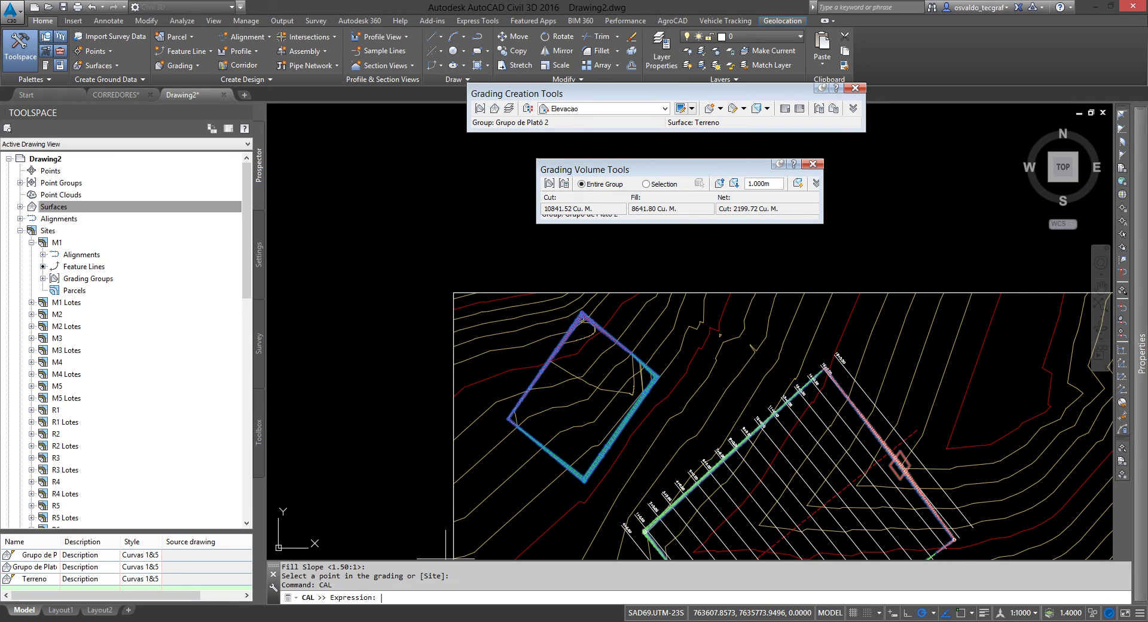
type("10")
type("8")
type("41.")
type("52/8")
type("641.8")
key("Return")
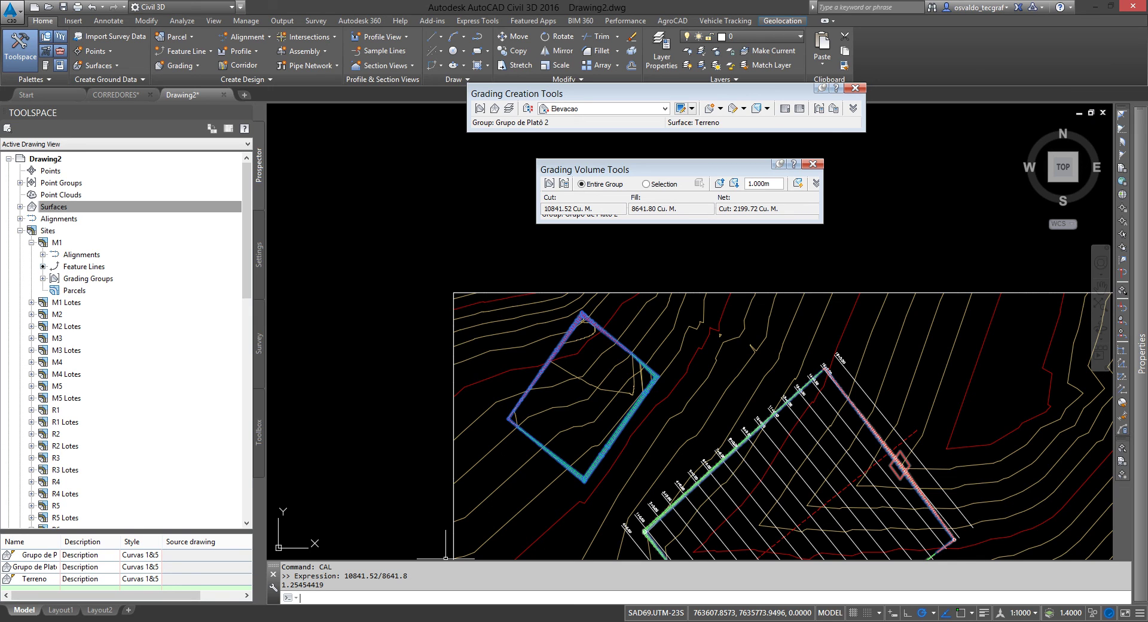
scroll(711, 434, "down", 2)
middle_click_drag(776, 469, 616, 371)
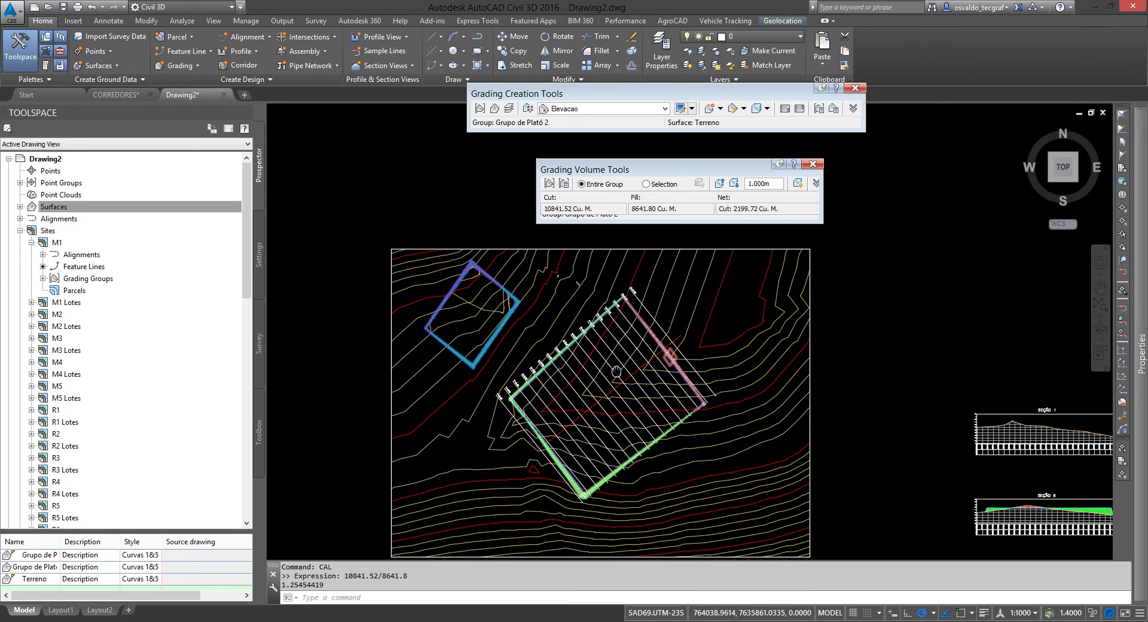
scroll(617, 371, "down", 2)
middle_click_drag(781, 456, 671, 369)
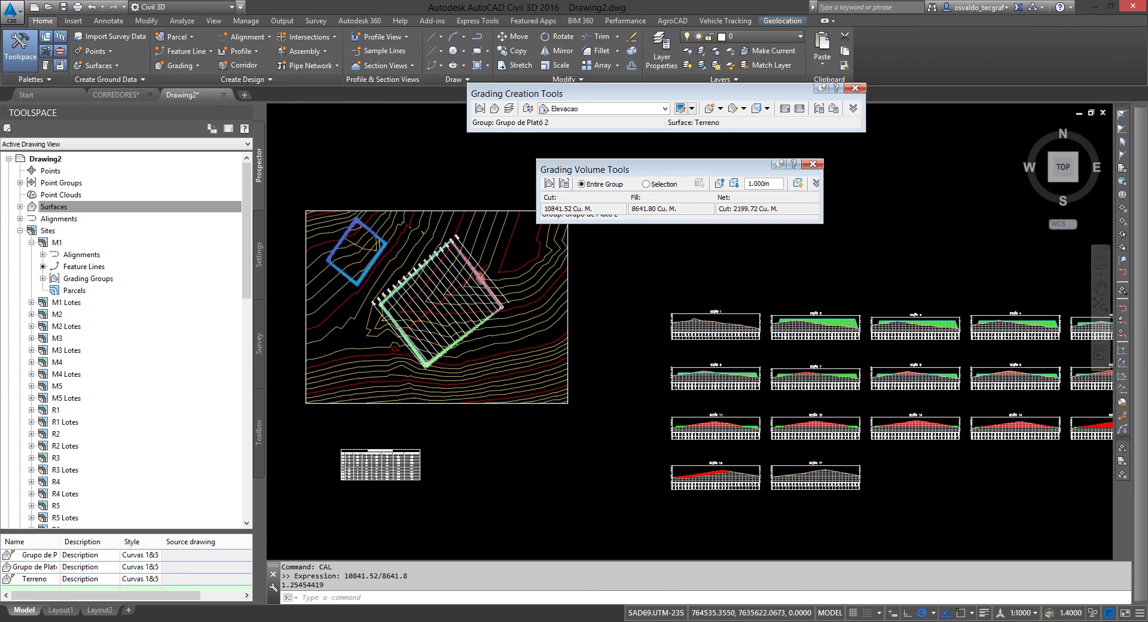